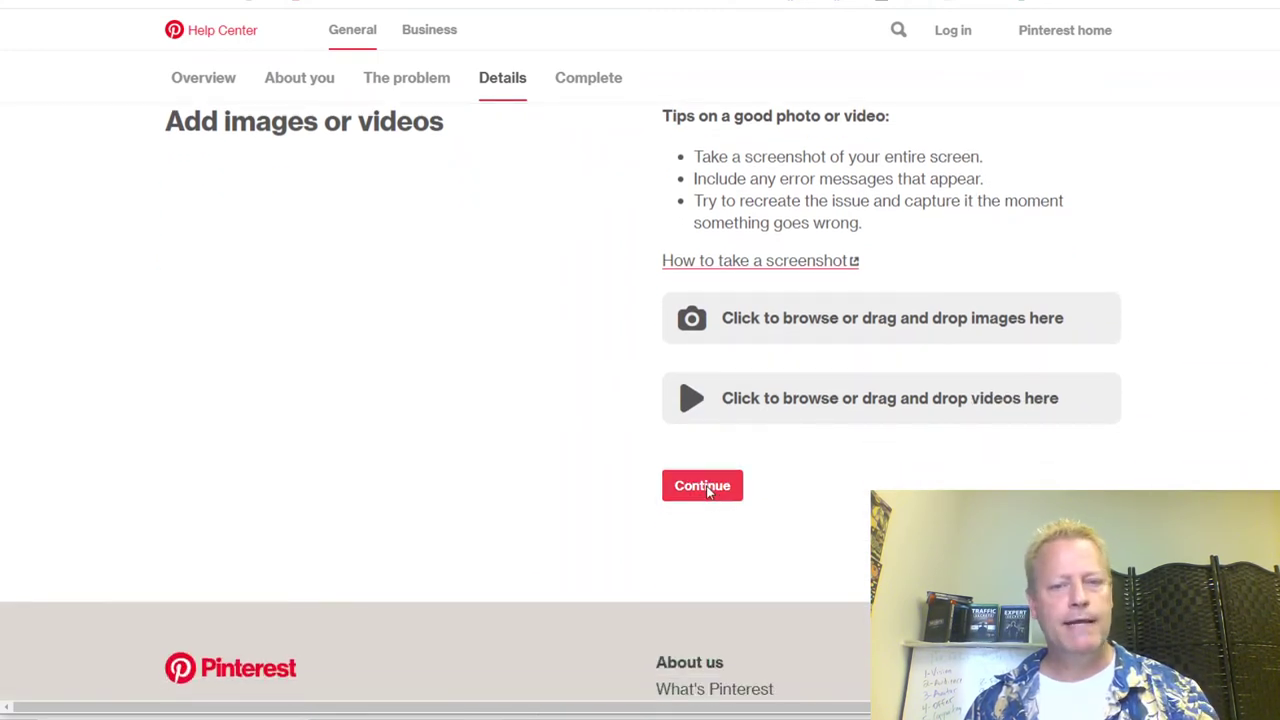
- Continue without attaching images or videos and submit the Pinterest Help Center issue for review
click(705, 487)
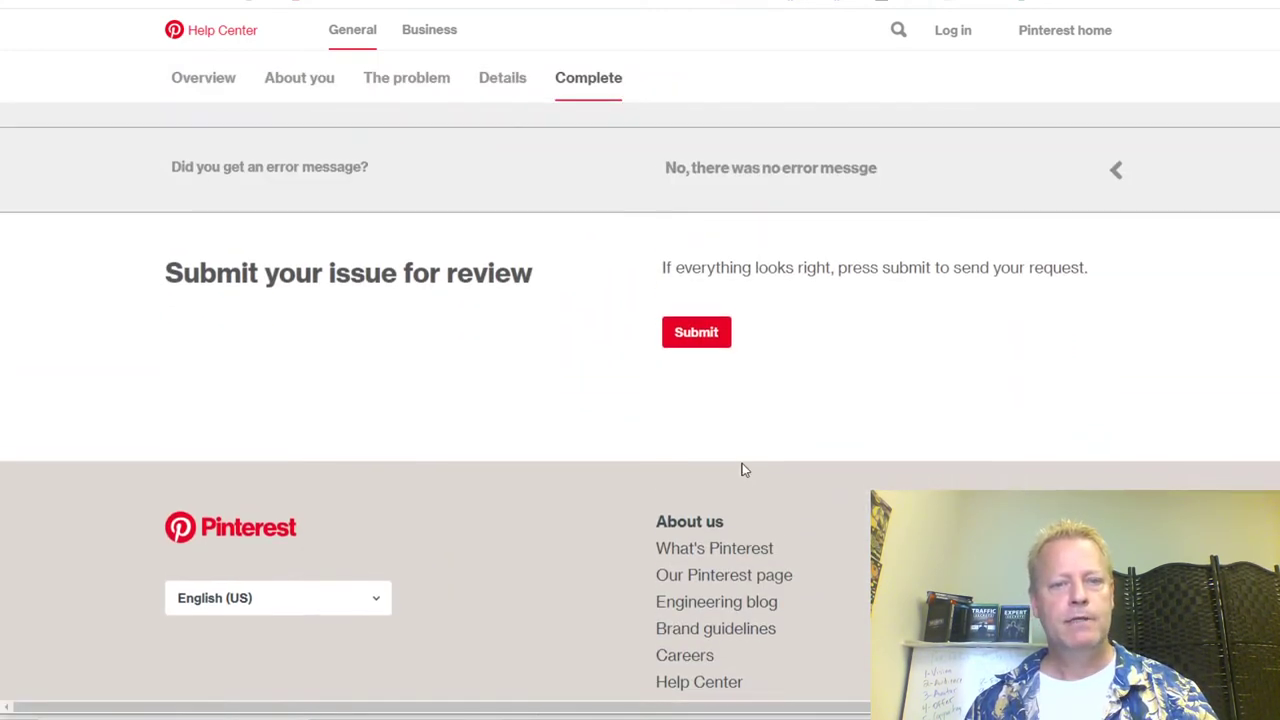
scroll(840, 315, up, 2)
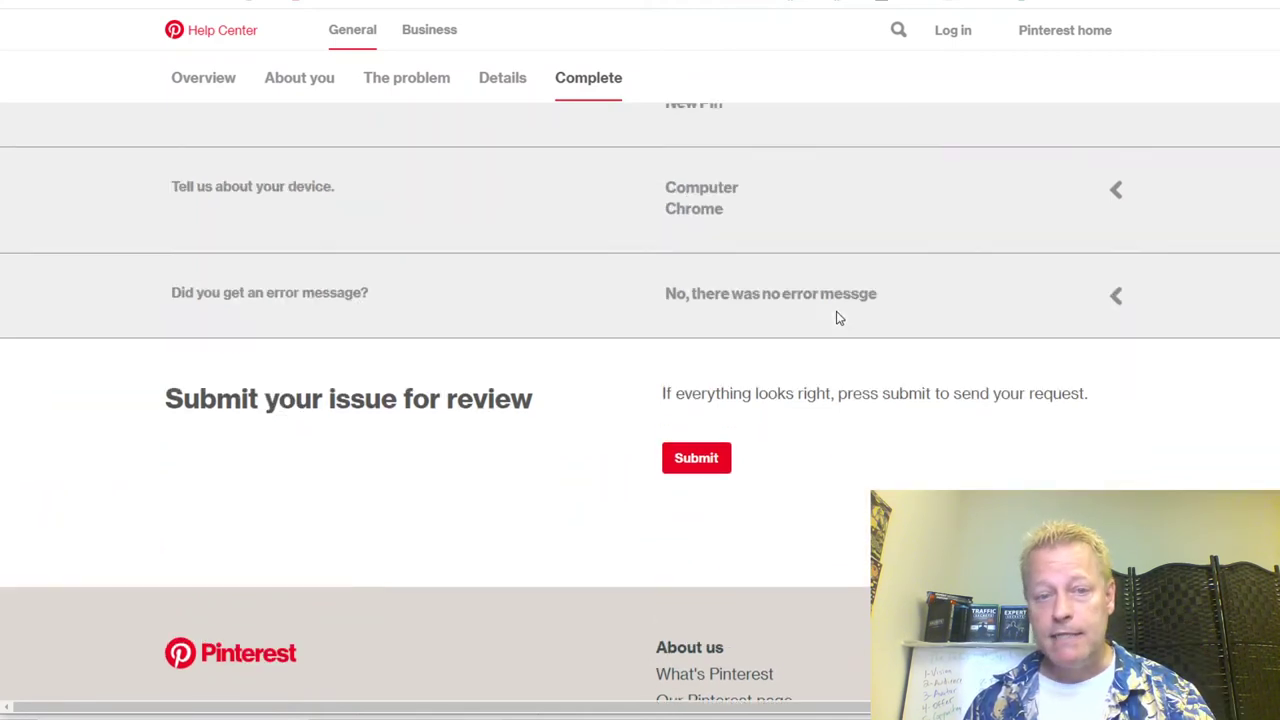
click(715, 496)
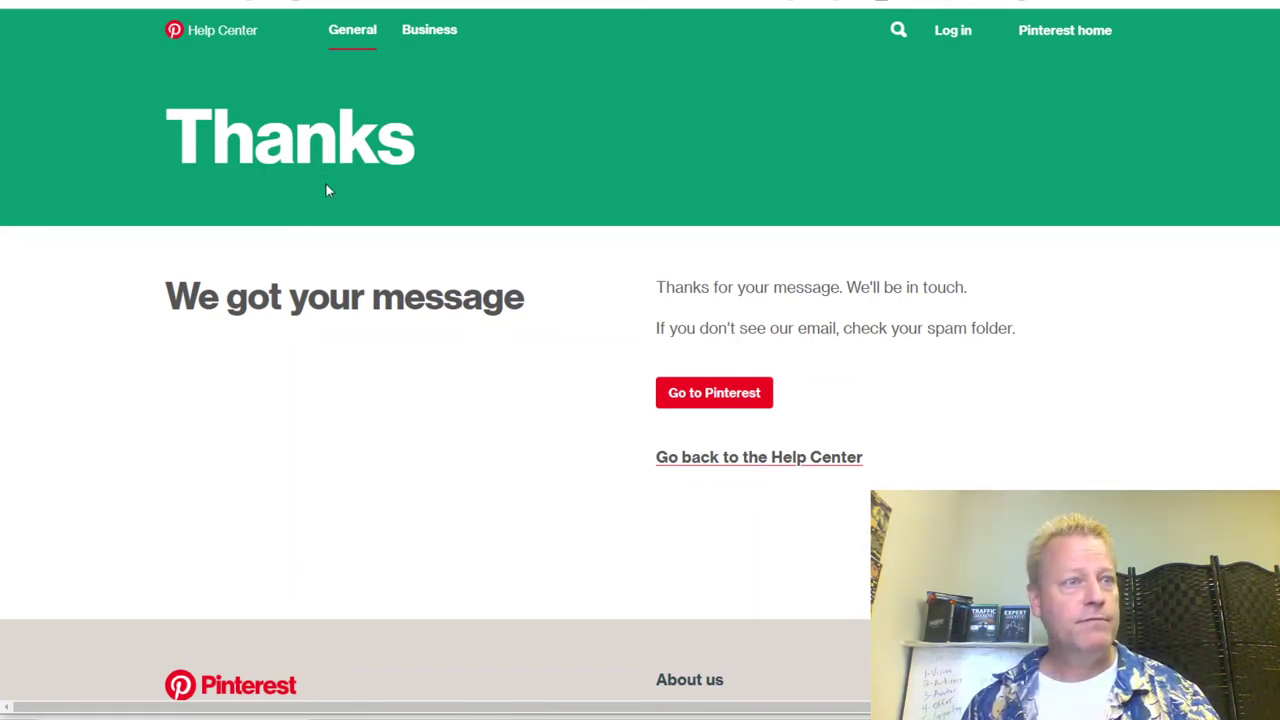
- Switch to Gmail, refresh the Pinterest search results, and open the newest Pinterest reply about removing the blog domain from the blacklist
key(ctrl+Tab)
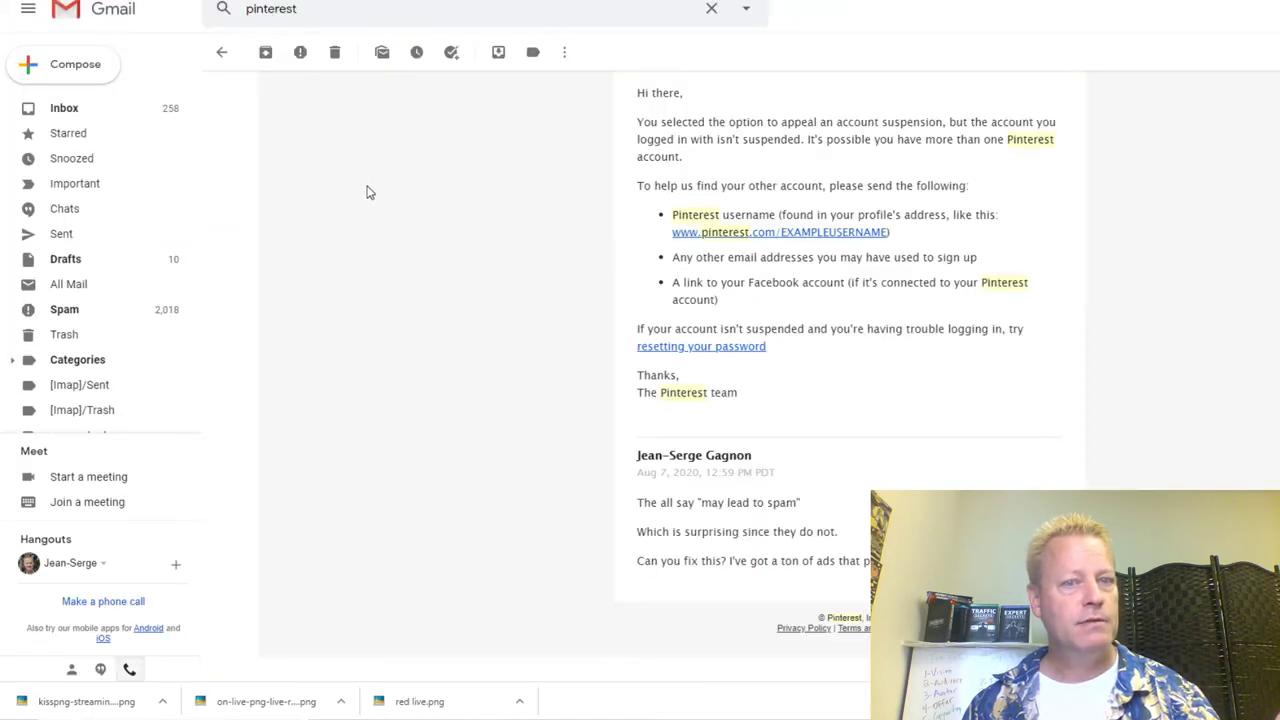
scroll(360, 190, up, 3)
click(222, 53)
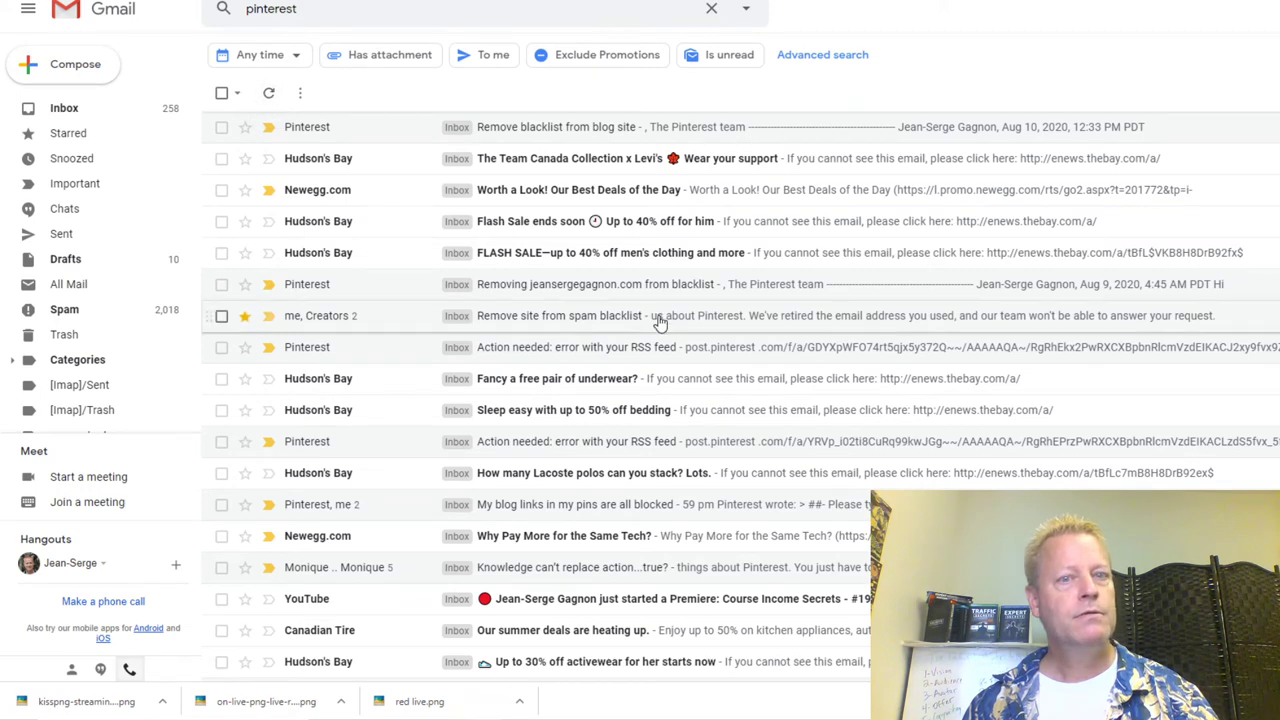
scroll(660, 322, up, 5)
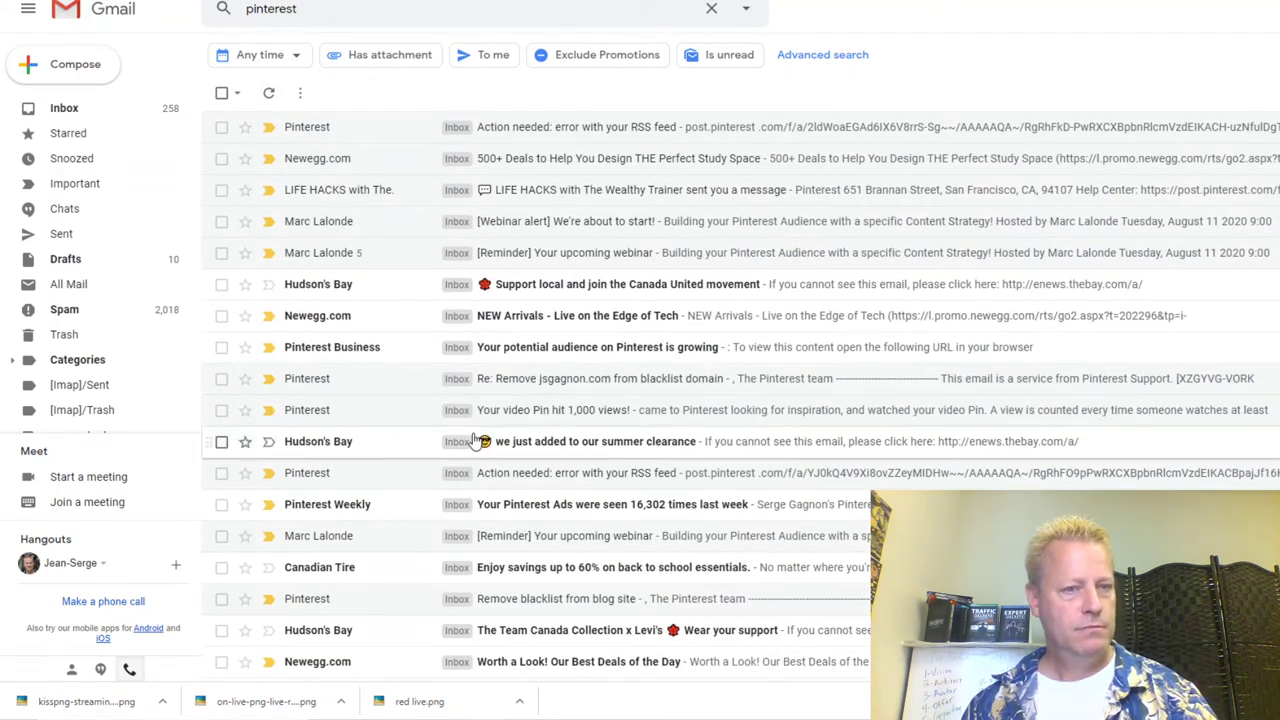
click(268, 95)
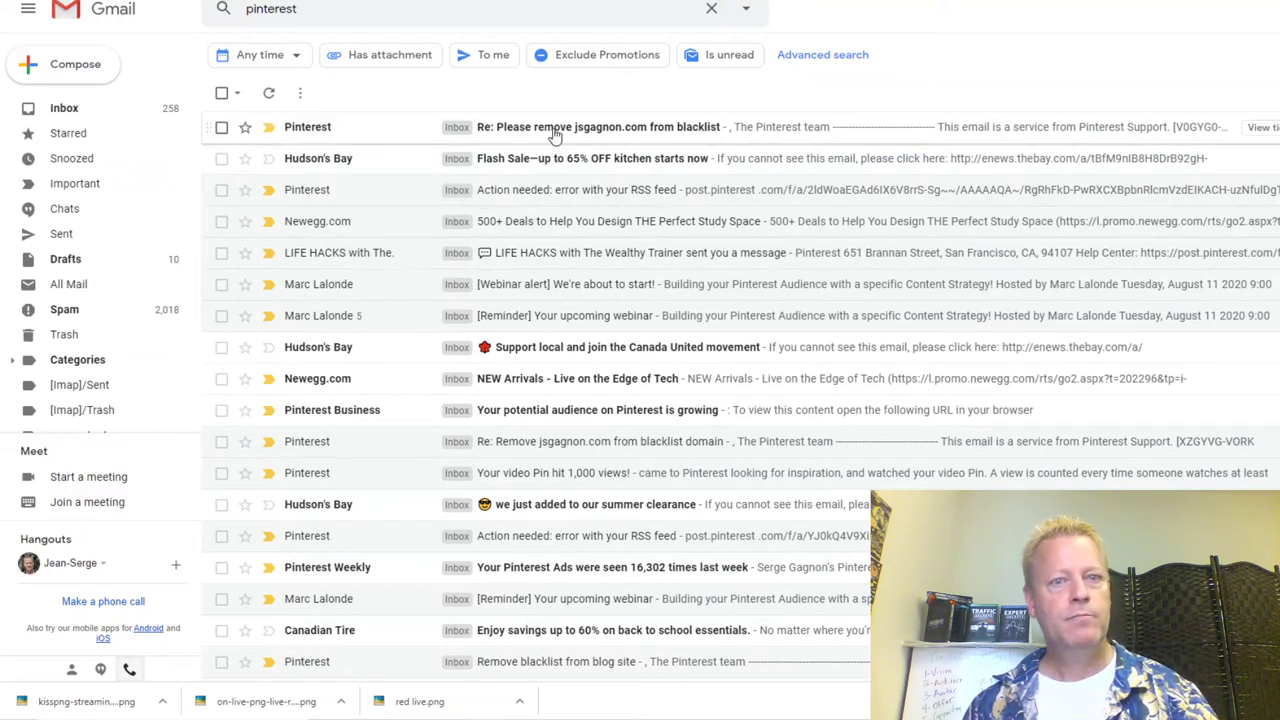
click(634, 128)
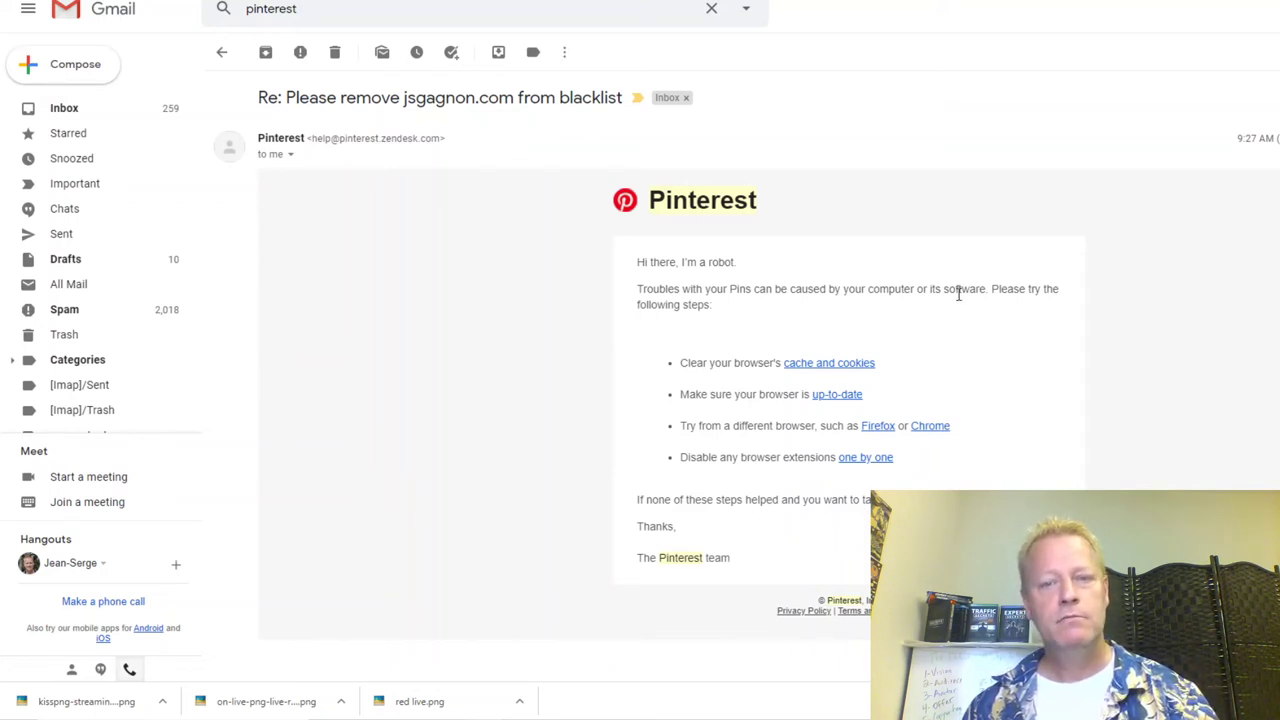
- Reply with "Hi," and "My blog site was blocked for some unknown reason. There's no spam there, it's just a blog with daily tips."
key(r)
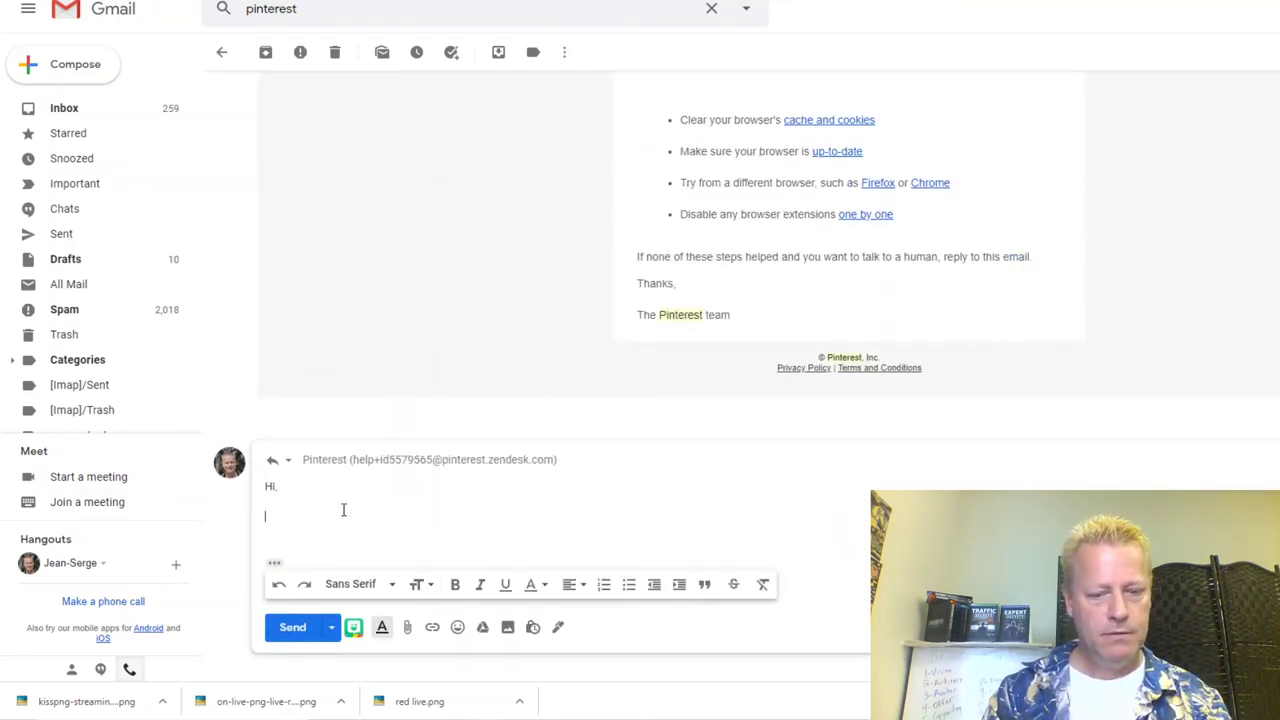
text(My blog s)
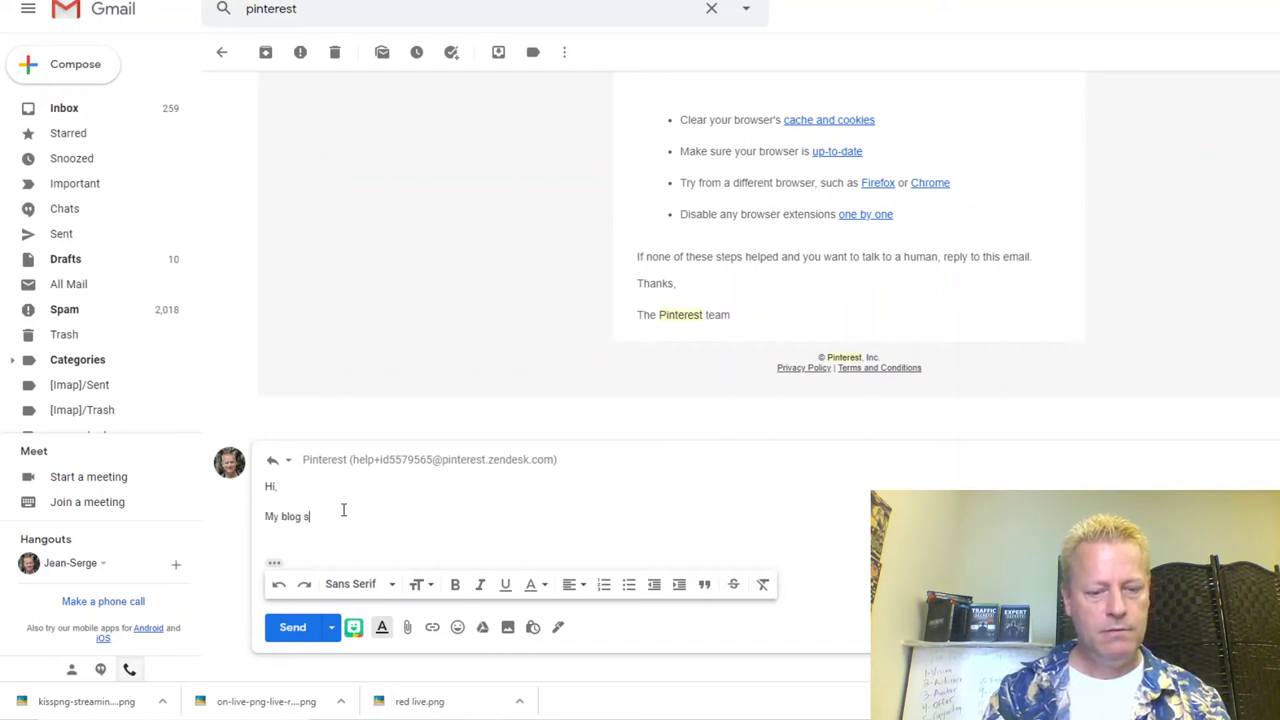
text(ite was blocked for)
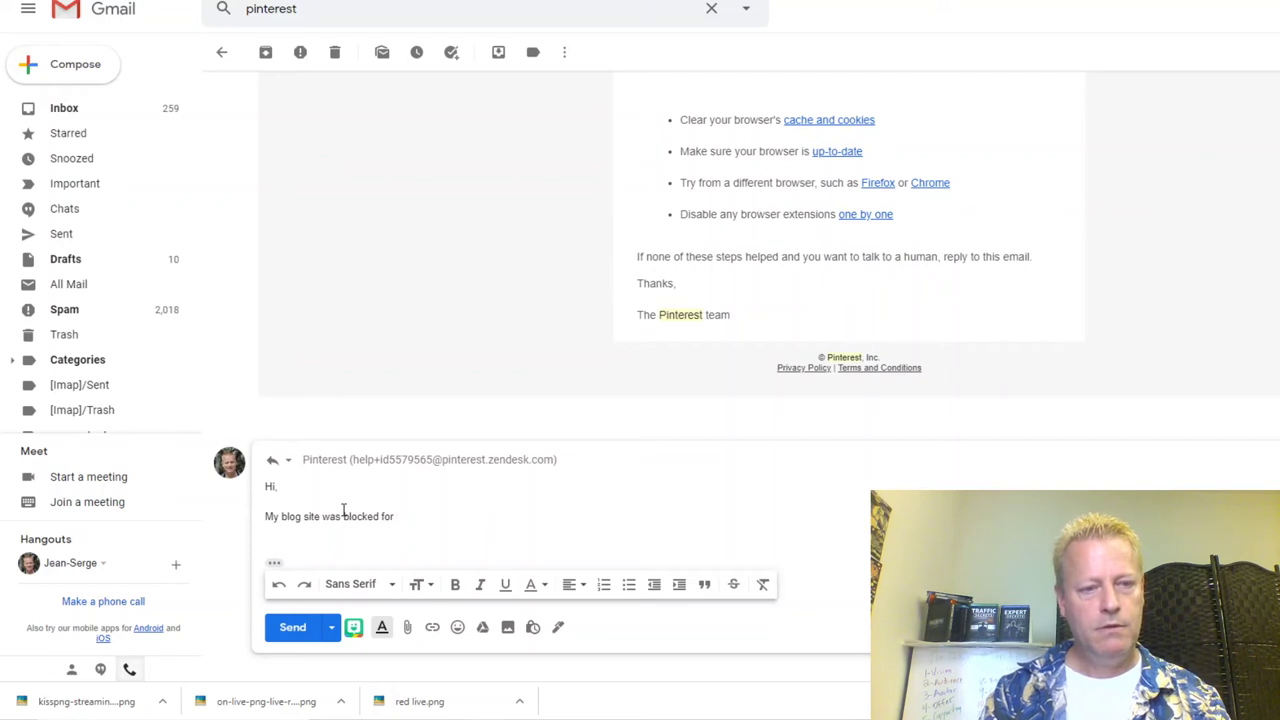
text( some )
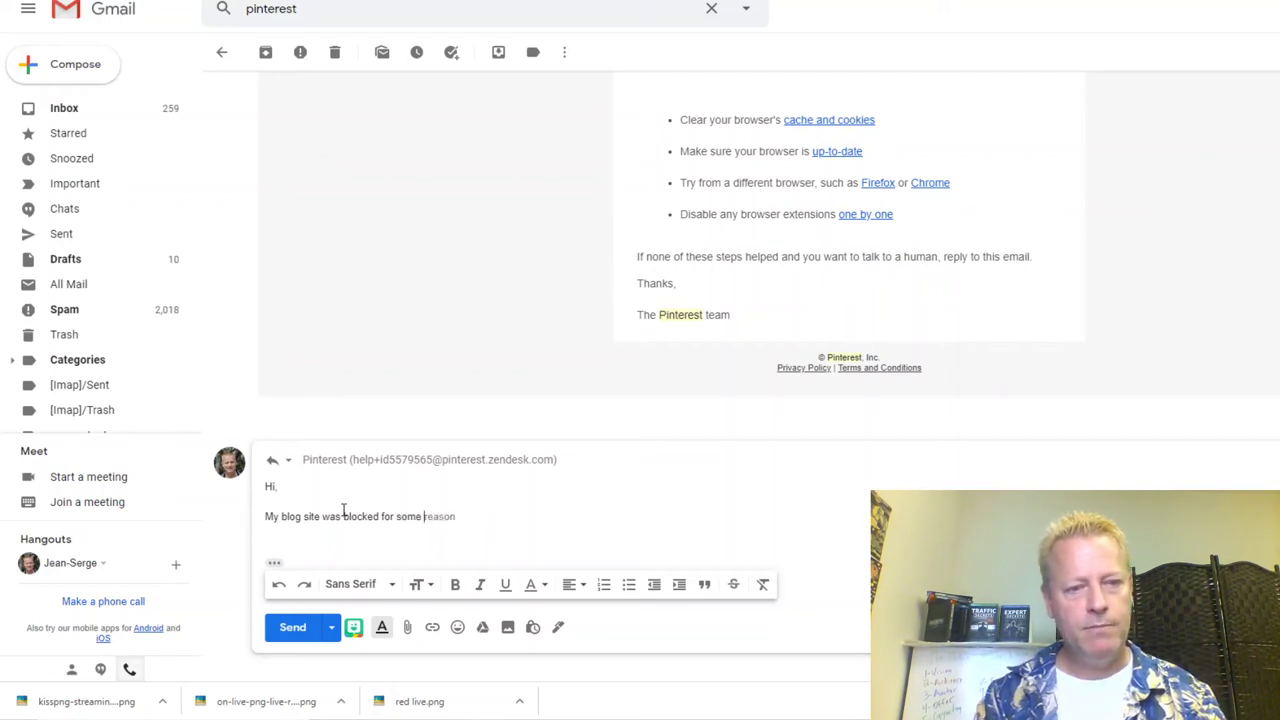
text(unkn)
key(Tab)
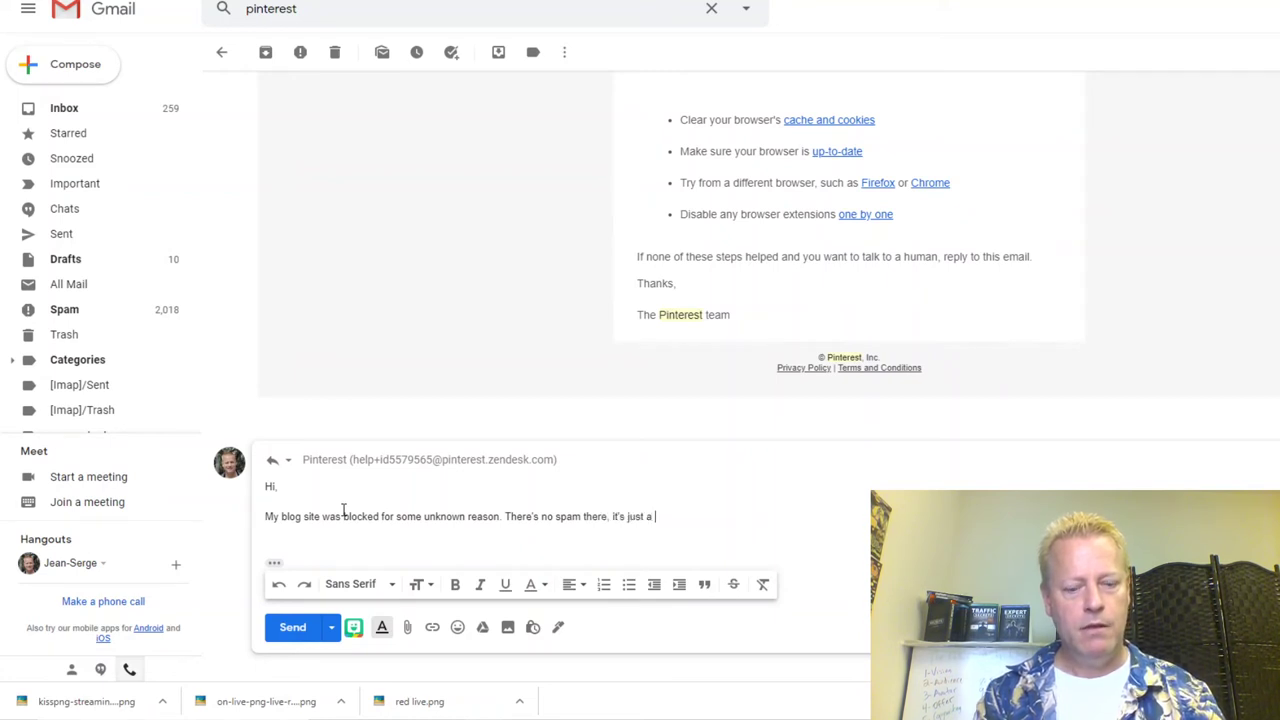
text(daily tips.)
key(Return)
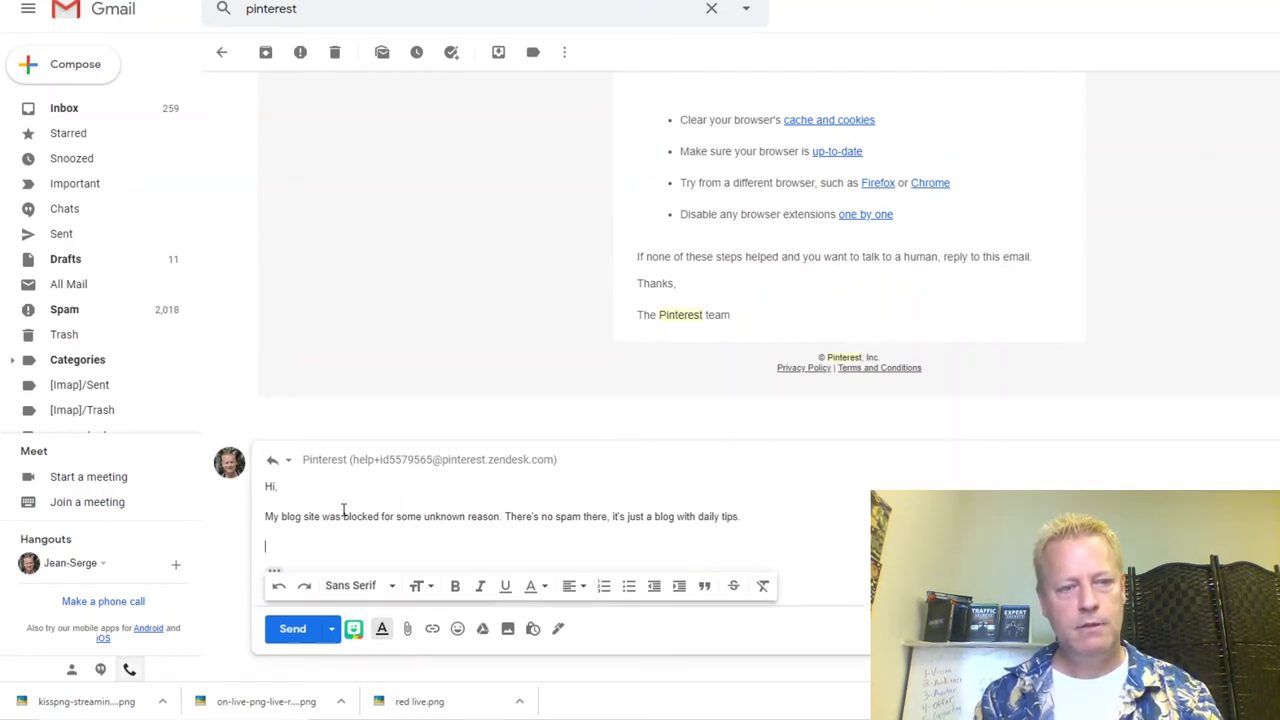
- Add a line to the reply asking to "Please remove" the blog's domain "from blacklist." and finish with "Thanks"
text(Please remove)
key(Left)
key(Left)
key(Left)
key(Left)
key(Left)
key(Left)
key(Left)
key(Left)
key(Left)
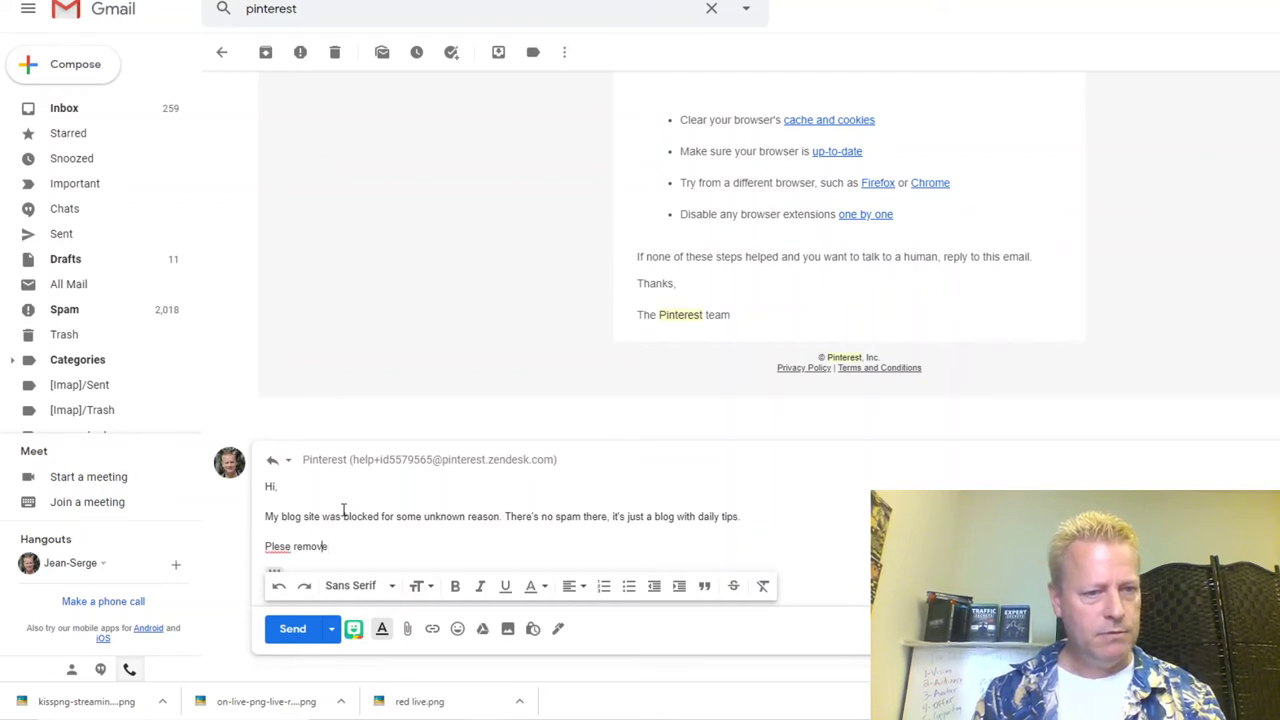
text(a)
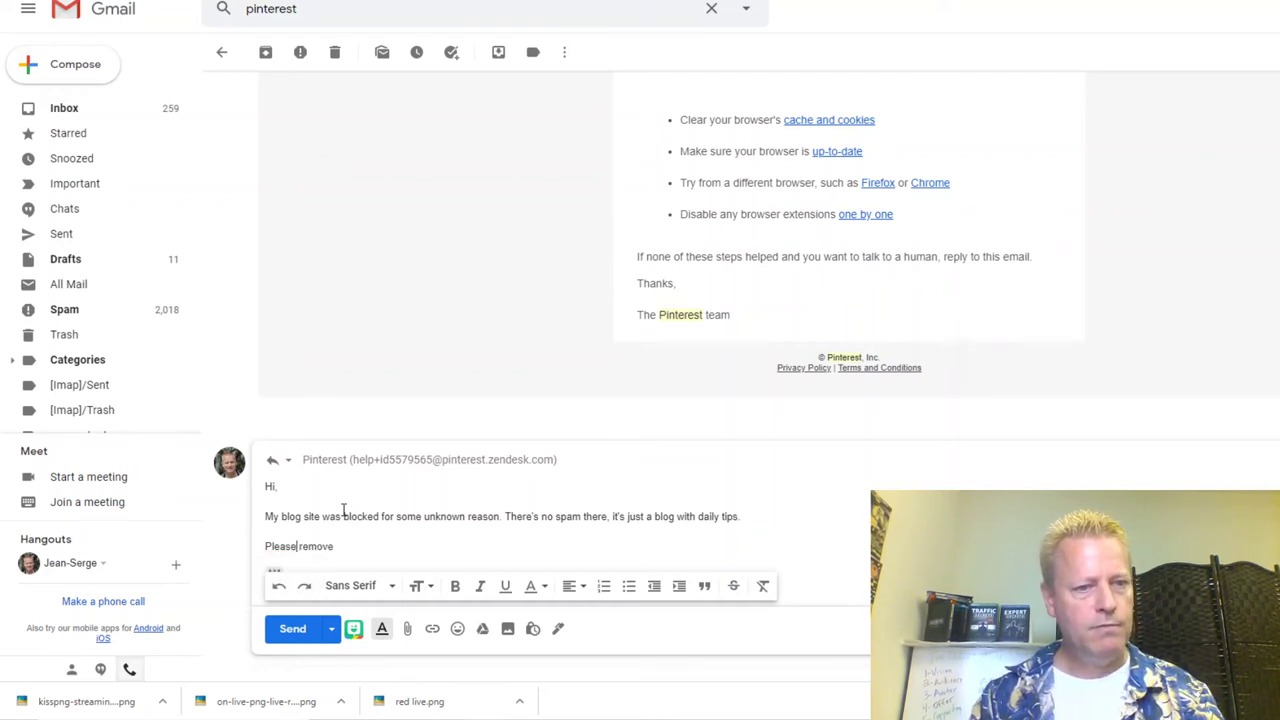
key(End)
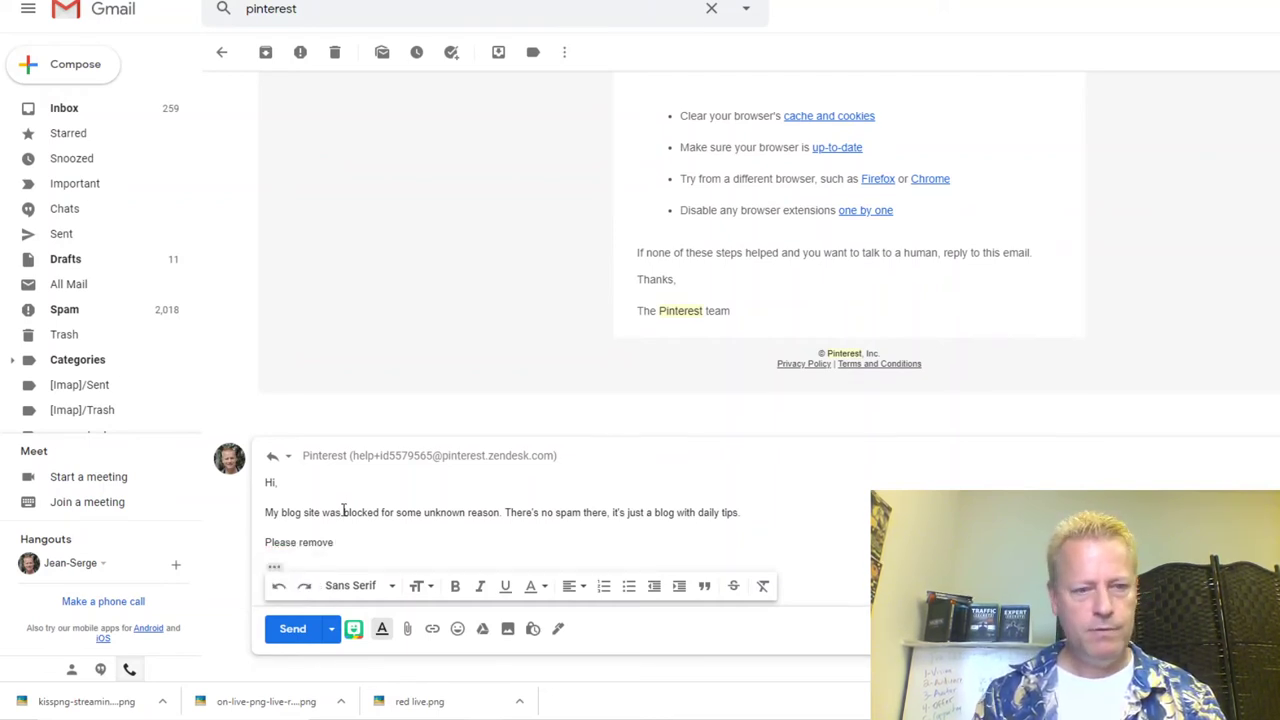
text(jsgagnon.com from)
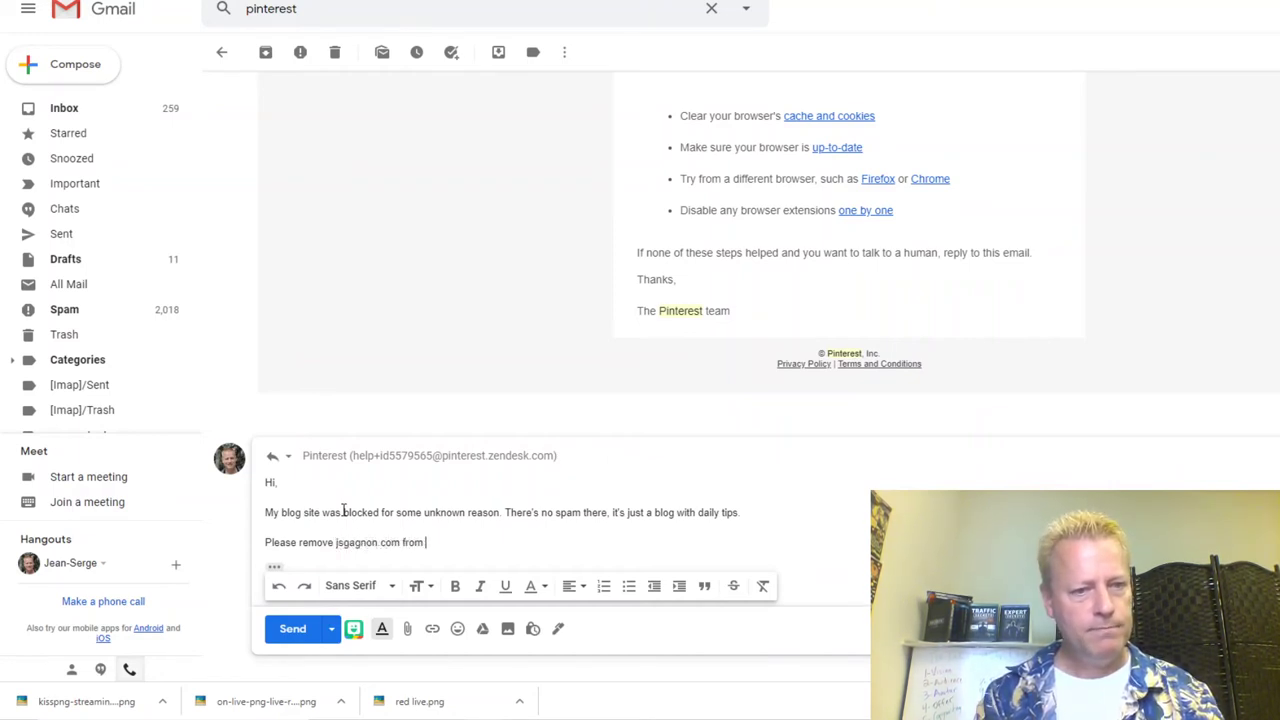
text( blacklist)
key(Return)
key(Return)
text(Thanks)
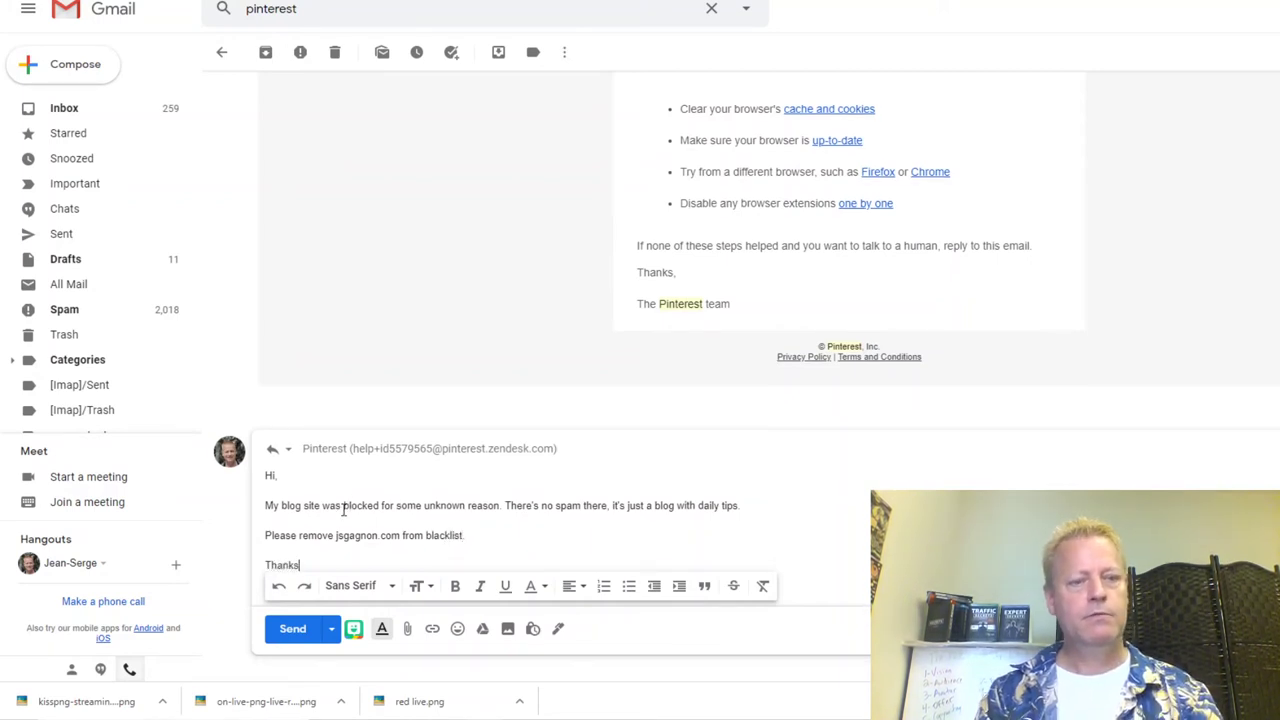
key(Return)
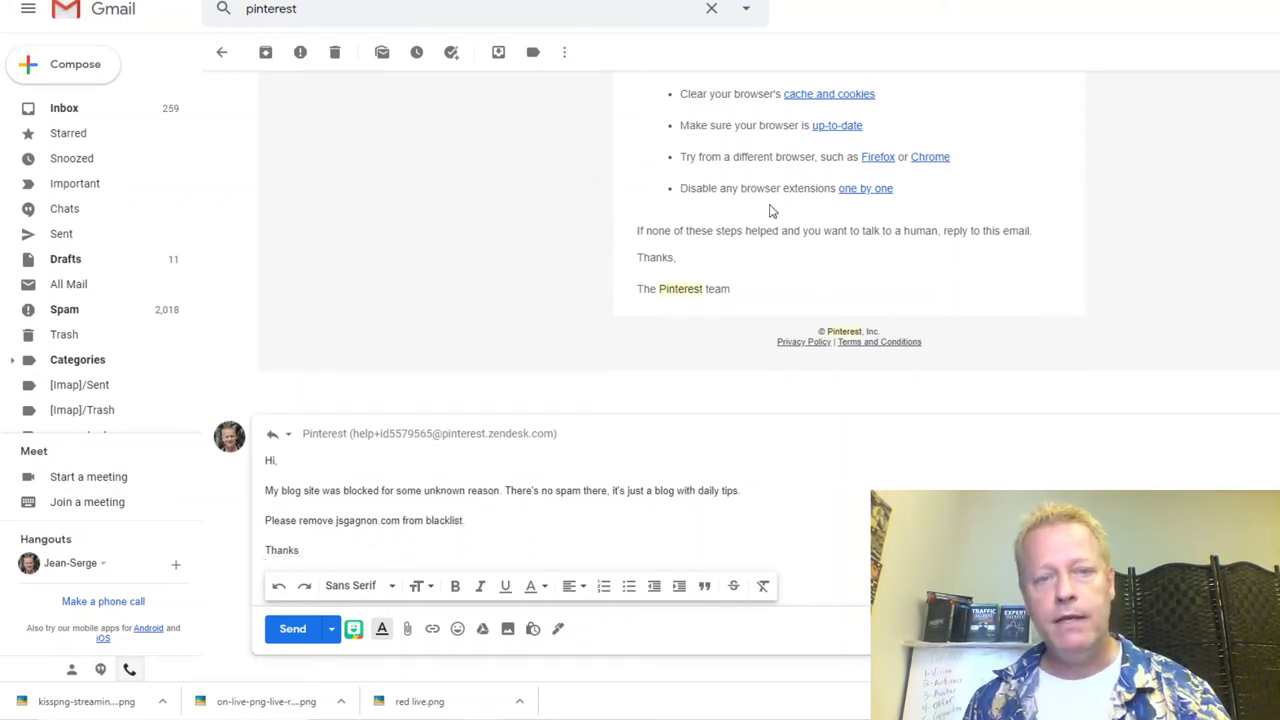
- Send the reply to Pinterest support and return to the Pinterest search results
scroll(794, 243, up, 2)
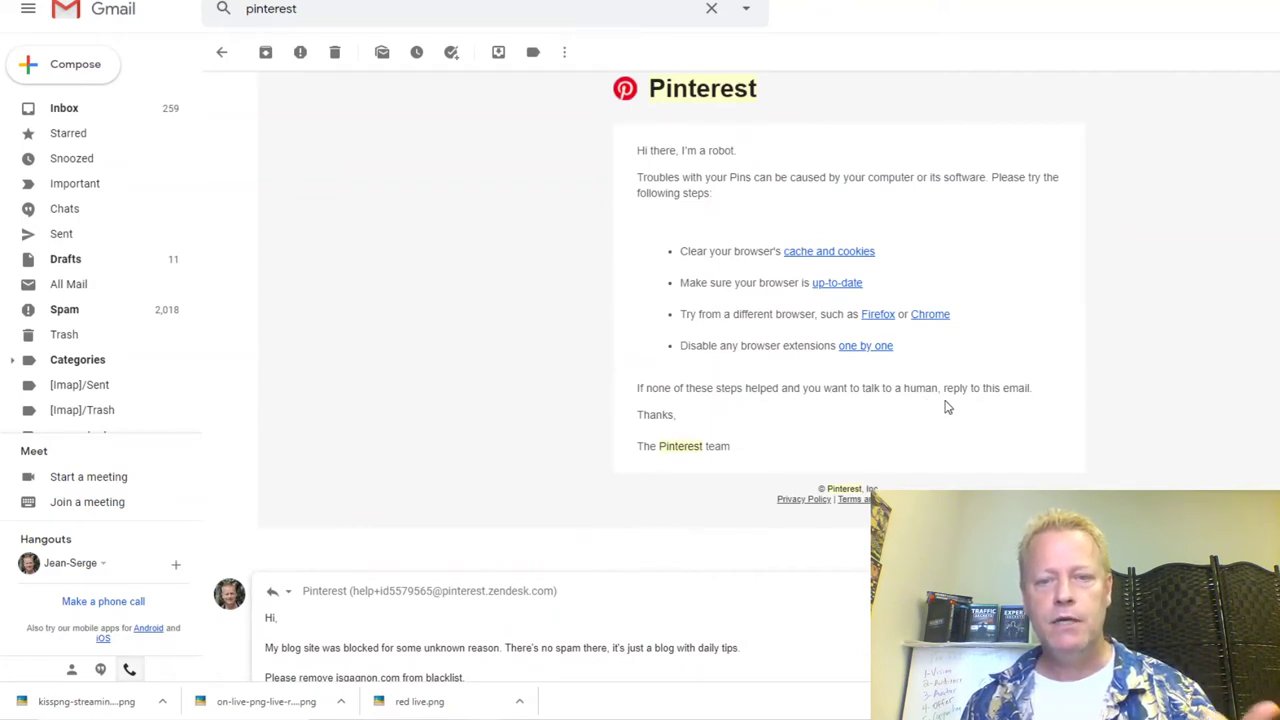
scroll(1014, 385, down, 2)
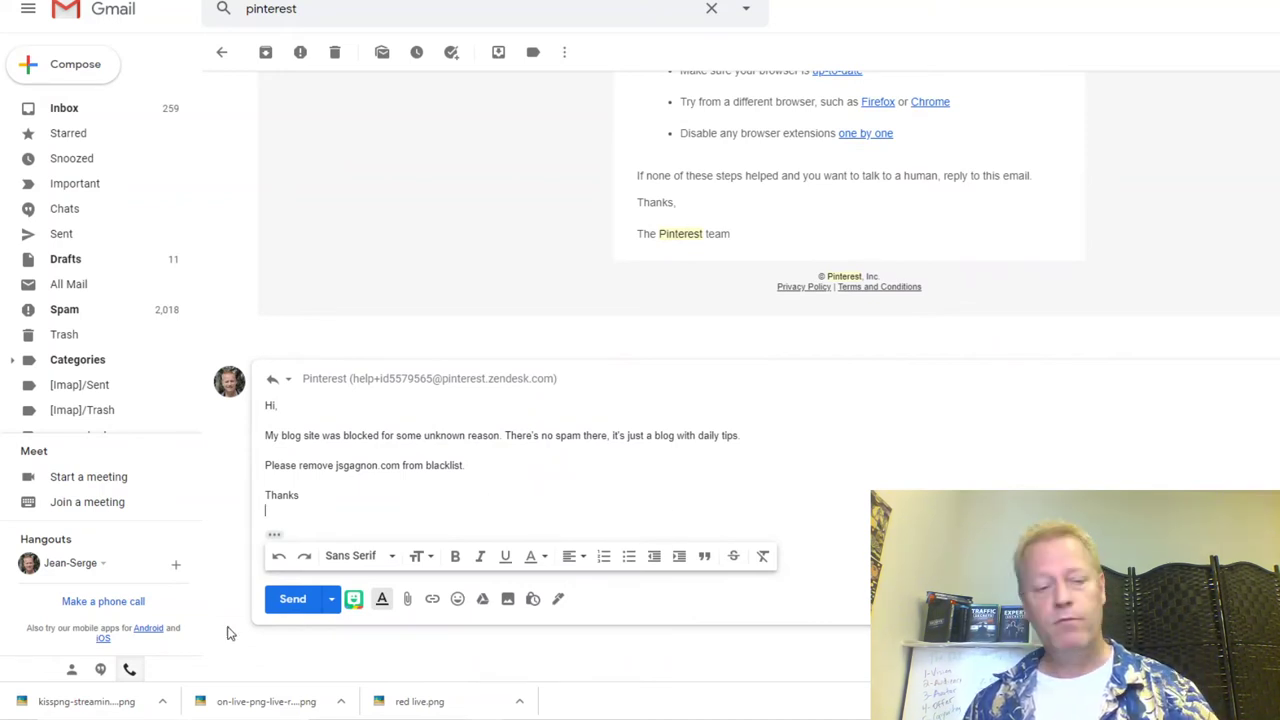
click(296, 603)
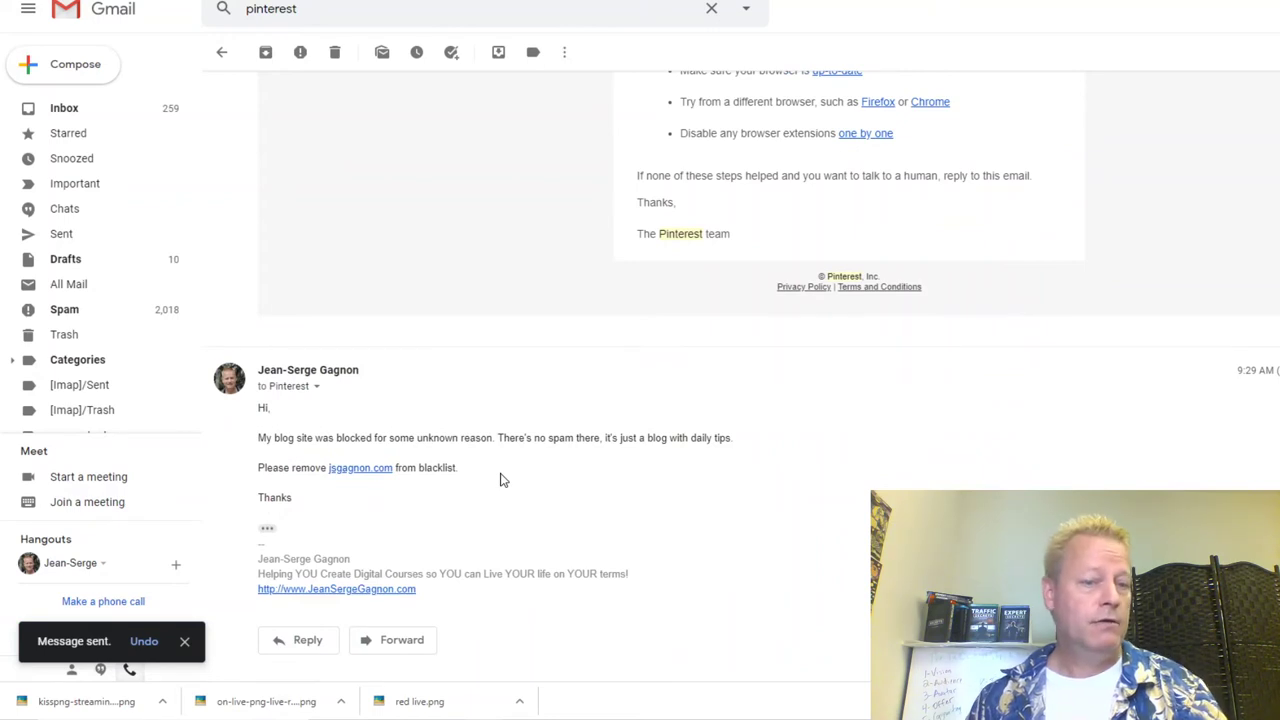
scroll(502, 480, up, 2)
scroll(502, 480, up, 2)
click(222, 55)
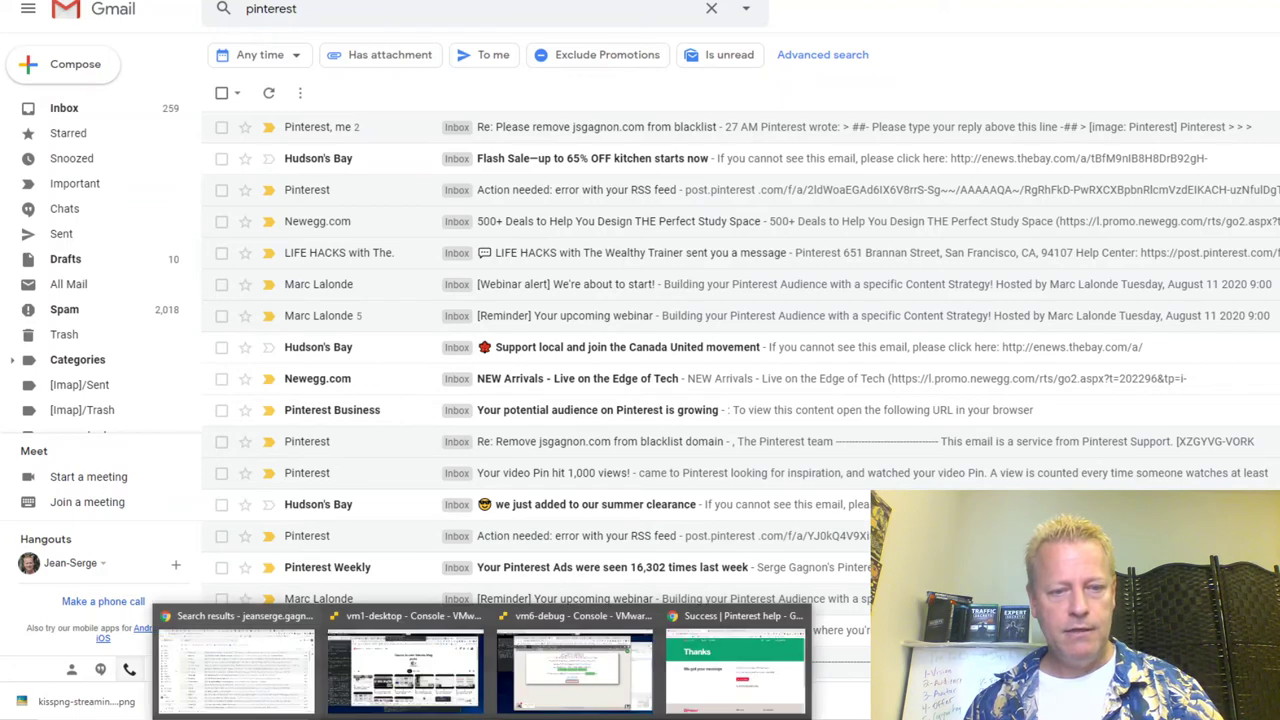
- Switch back to the Pinterest browser window, close the Help Center confirmation page, and open the account's own profile
click(738, 690)
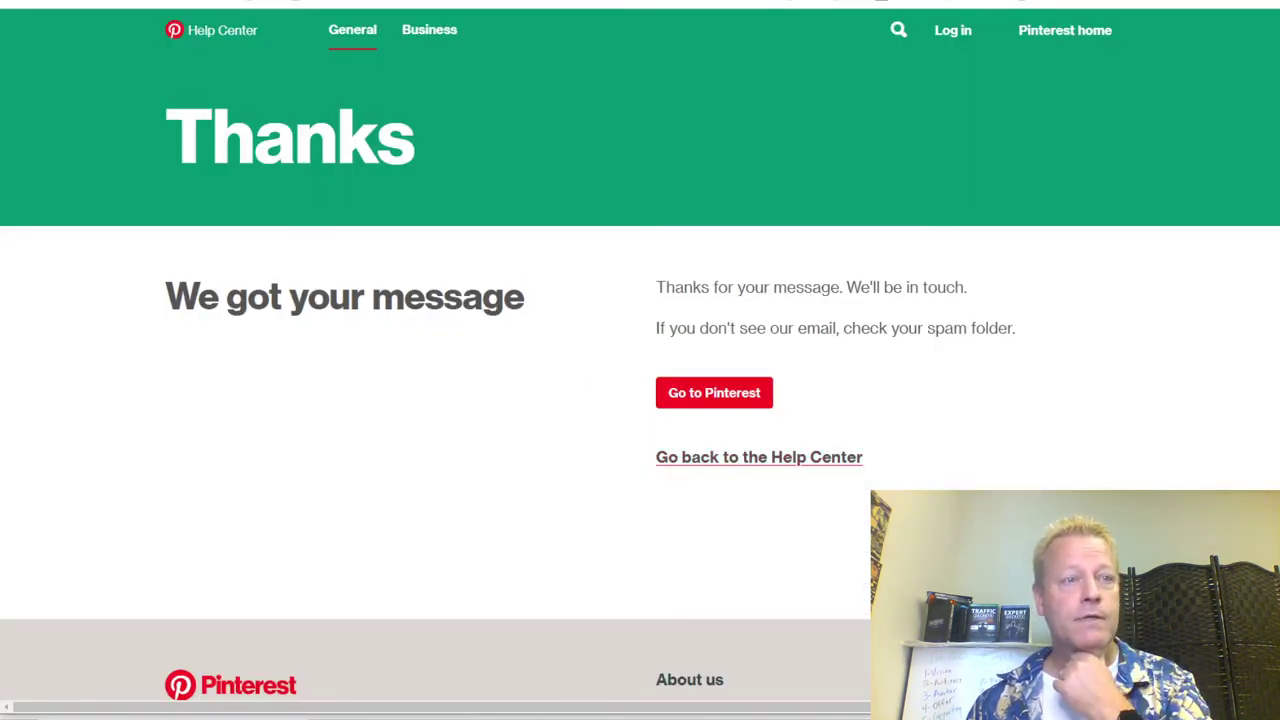
key(ctrl+w)
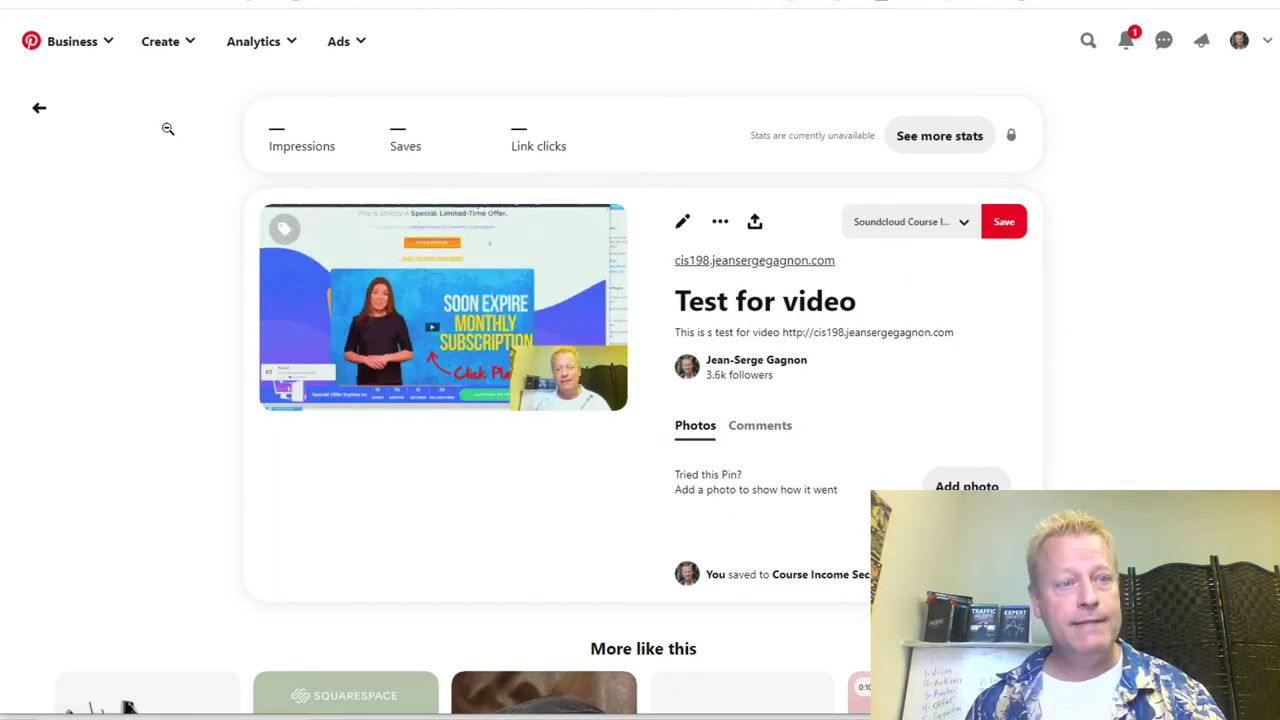
click(39, 107)
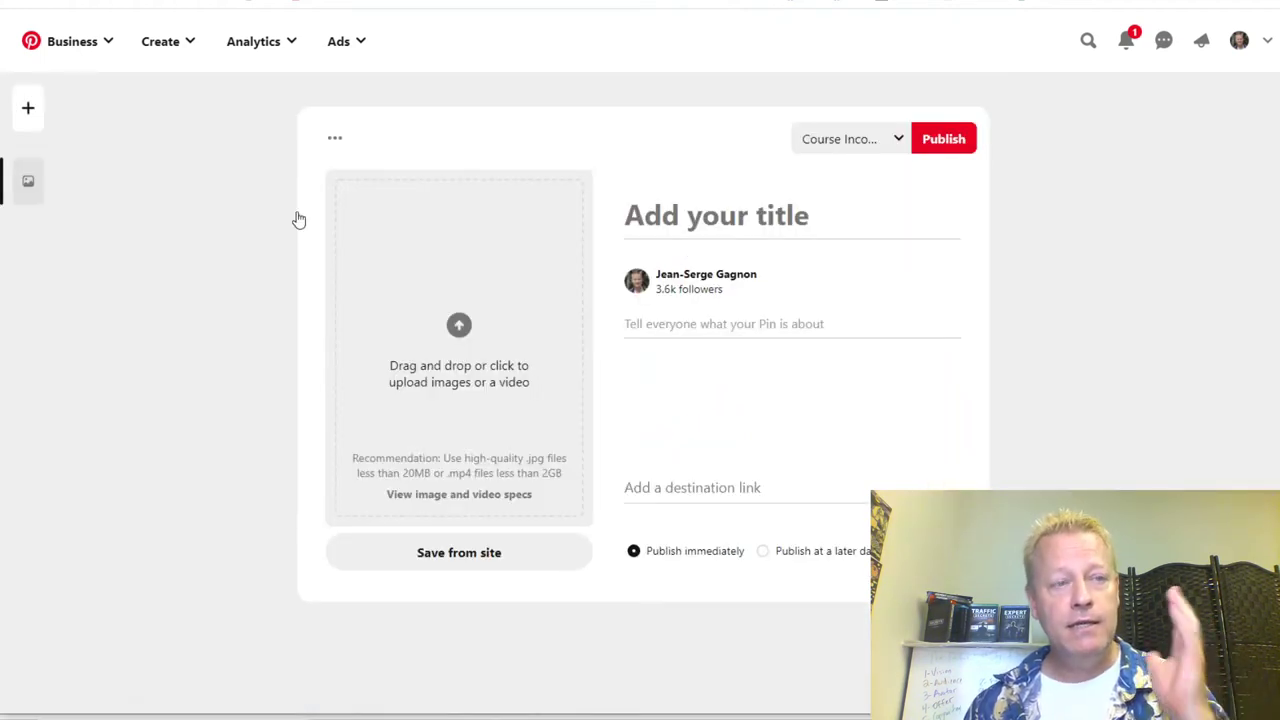
click(1255, 42)
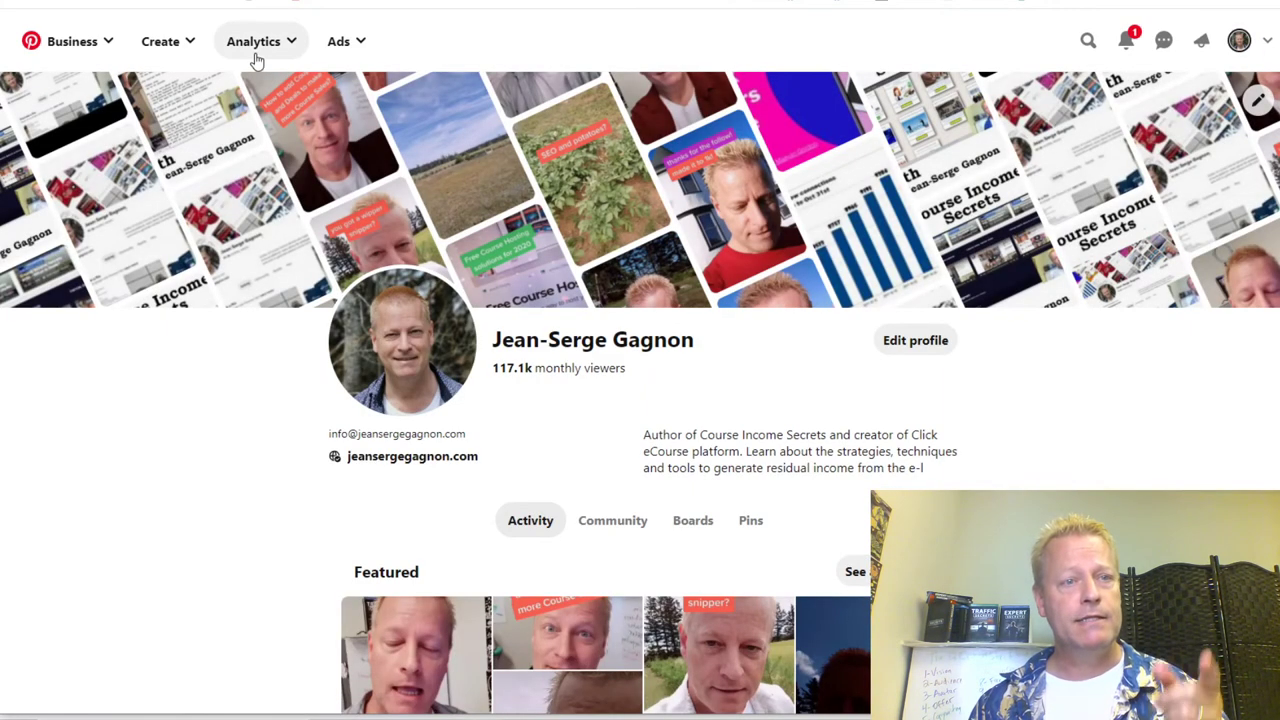
- Open the Pinterest Analytics overview and examine the impressions, audience, engagement figures and performance over time
click(252, 50)
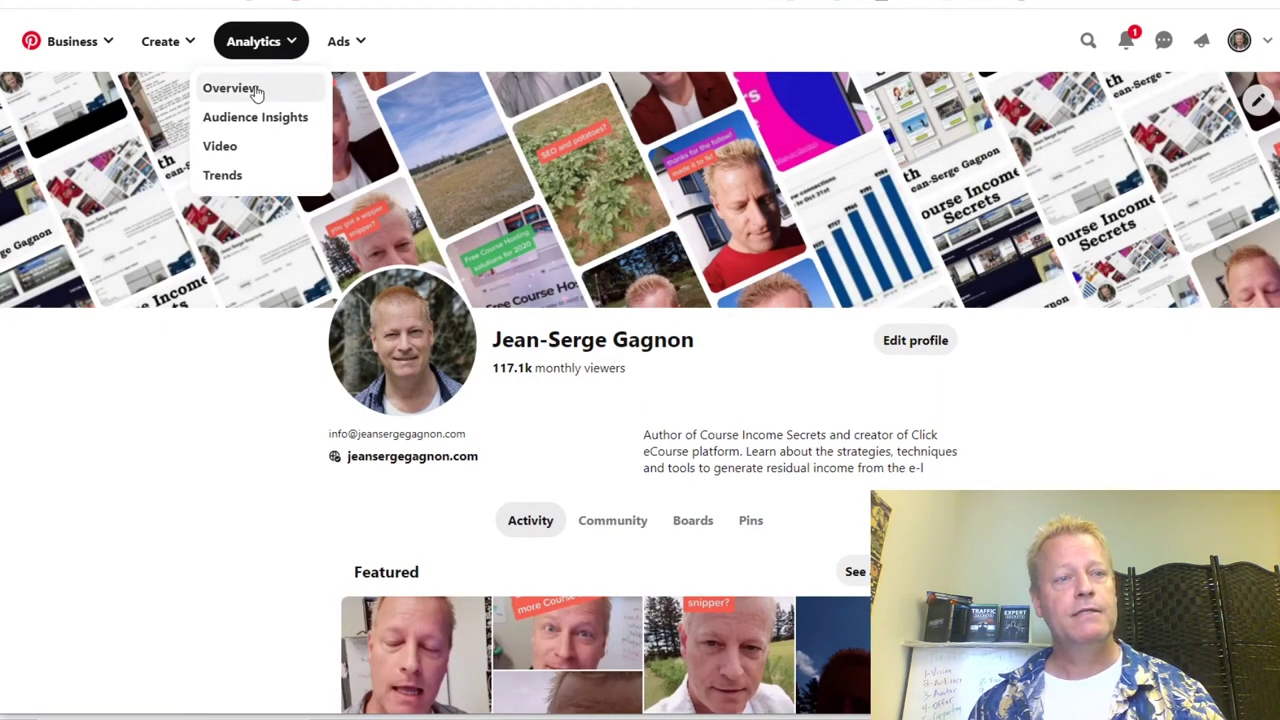
click(240, 90)
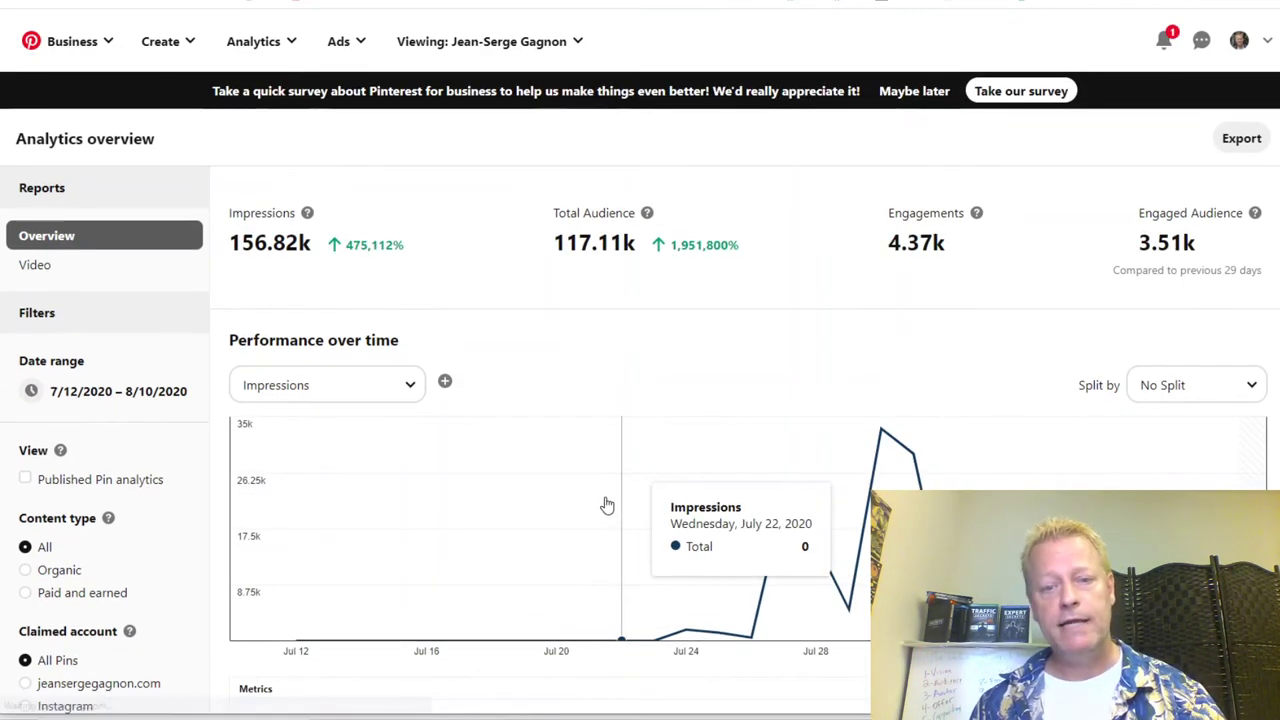
scroll(595, 545, down, 2)
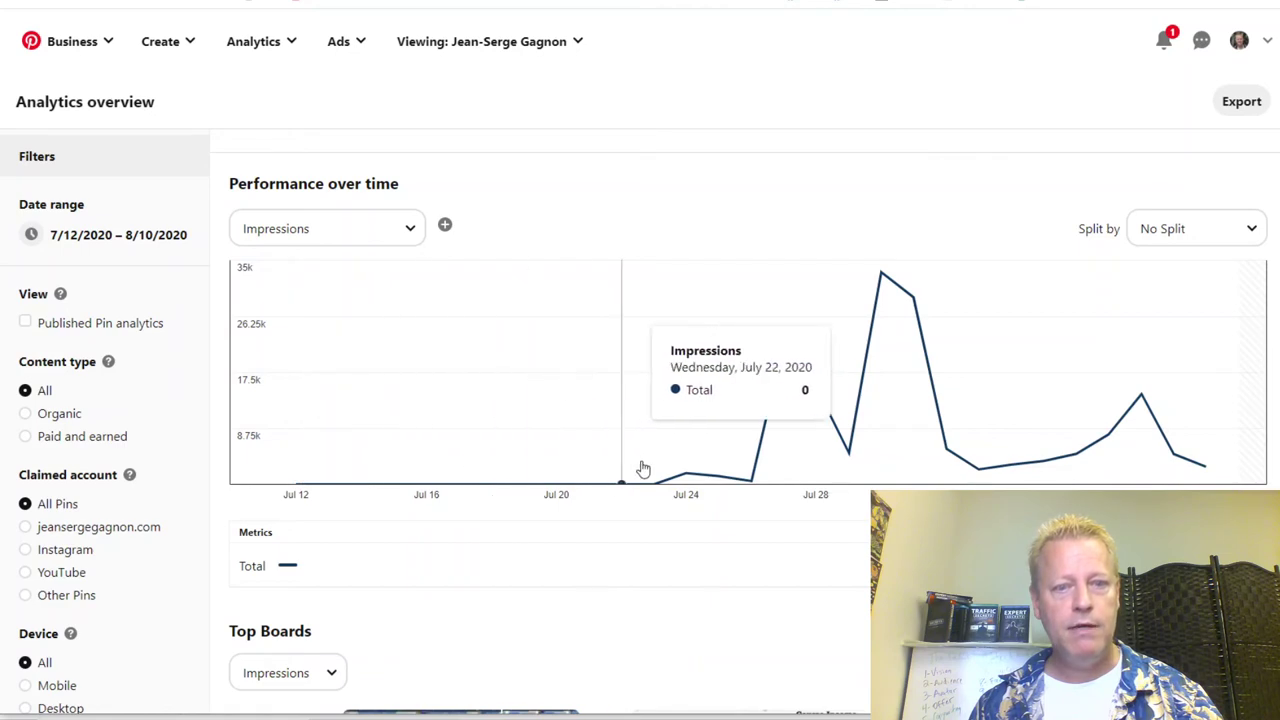
scroll(508, 322, up, 2)
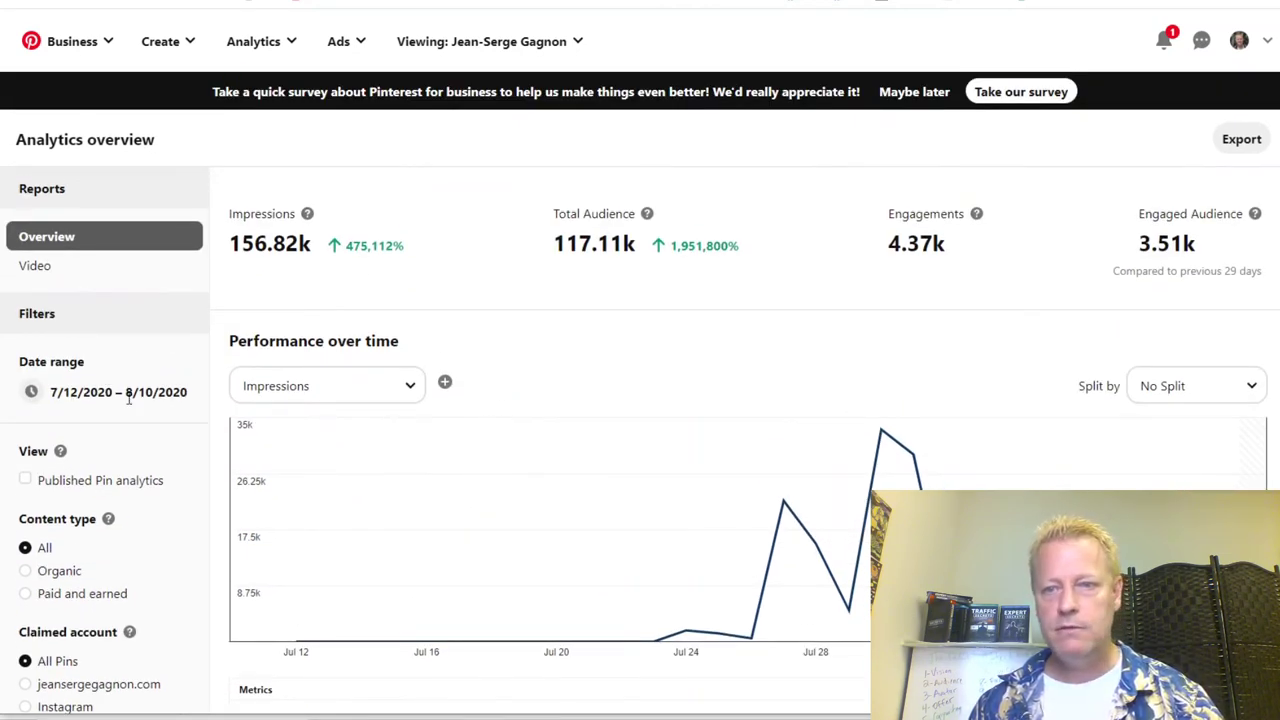
scroll(128, 399, down, 1)
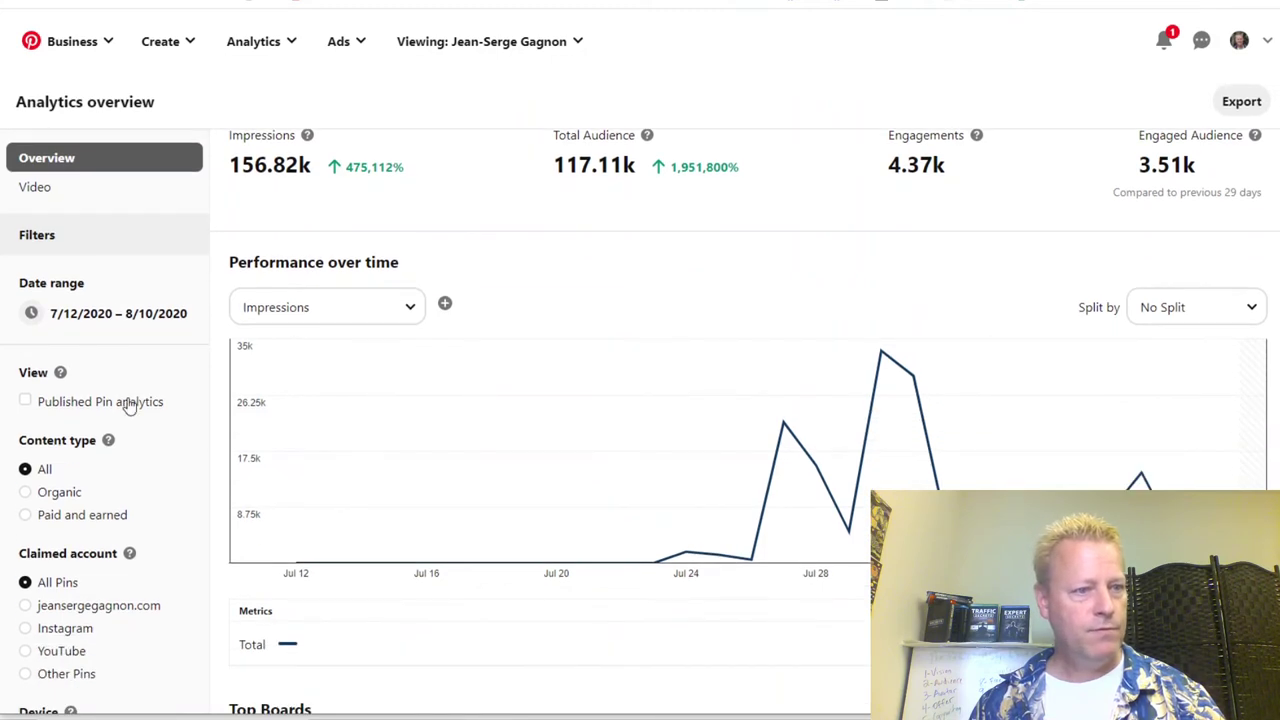
scroll(128, 403, down, 6)
scroll(128, 403, up, 6)
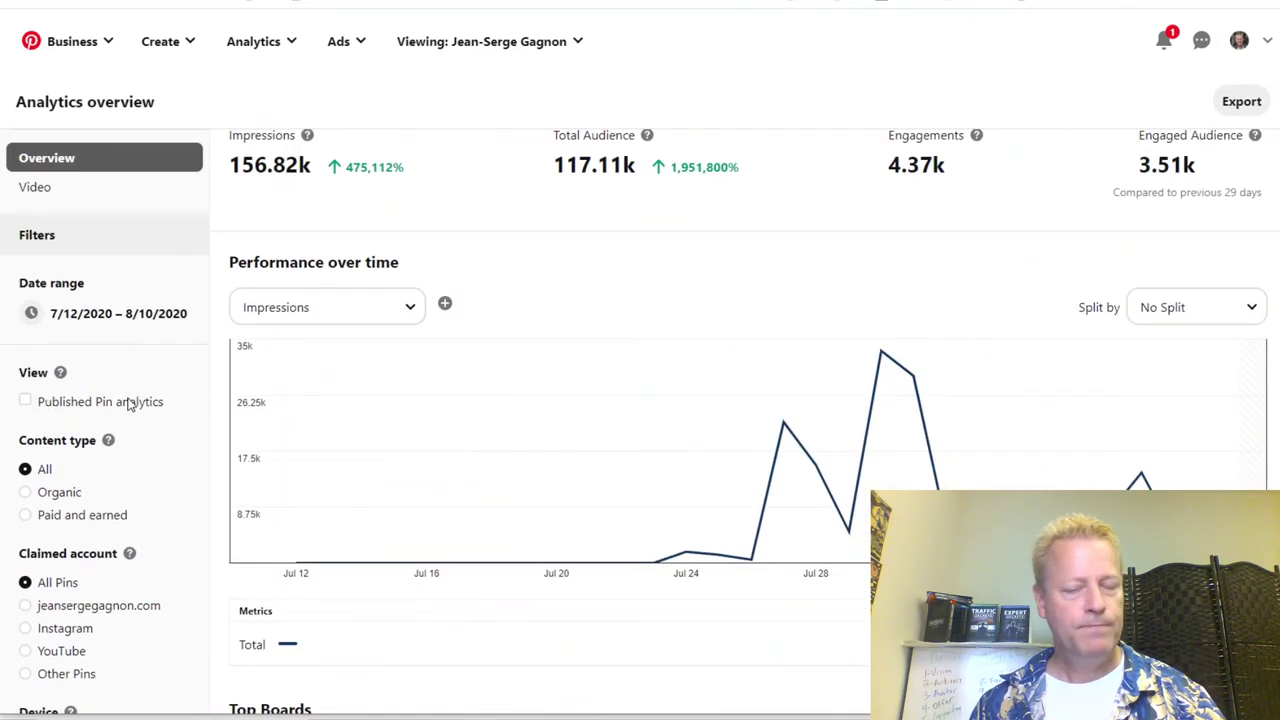
mouse_move(879, 358)
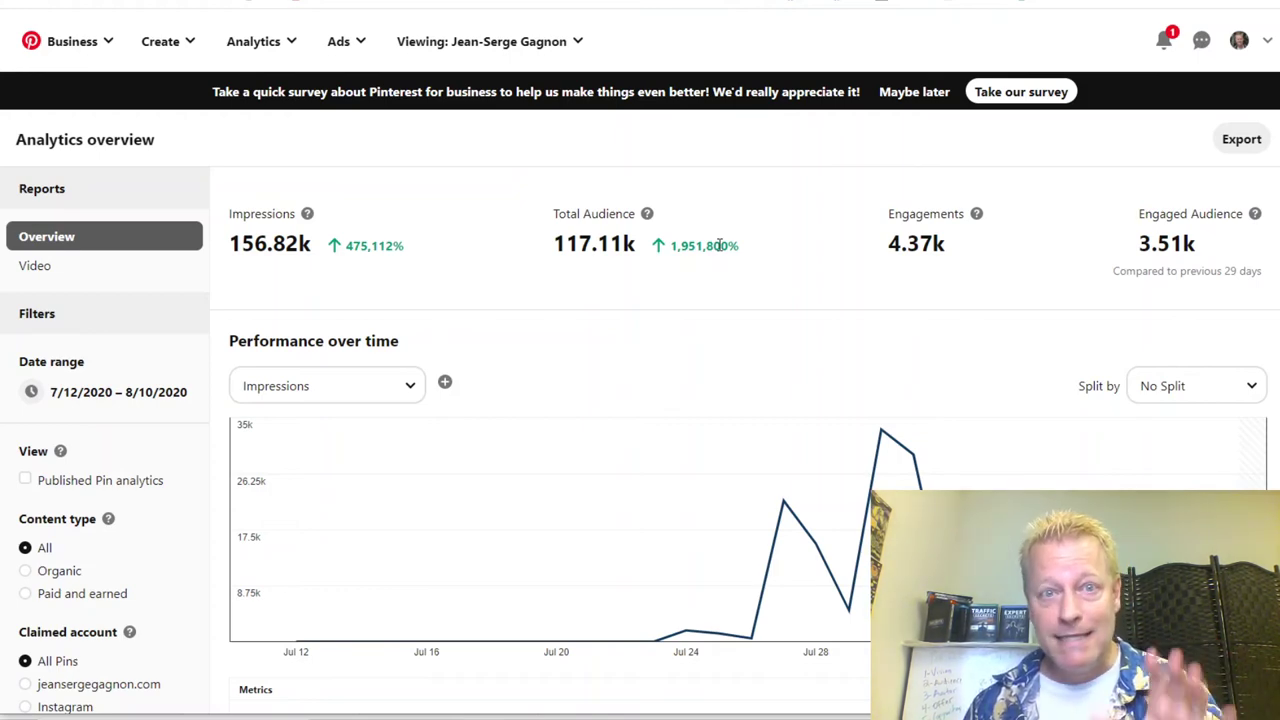
- Review the top boards and top Pins by impressions in the analytics overview
scroll(719, 245, down, 15)
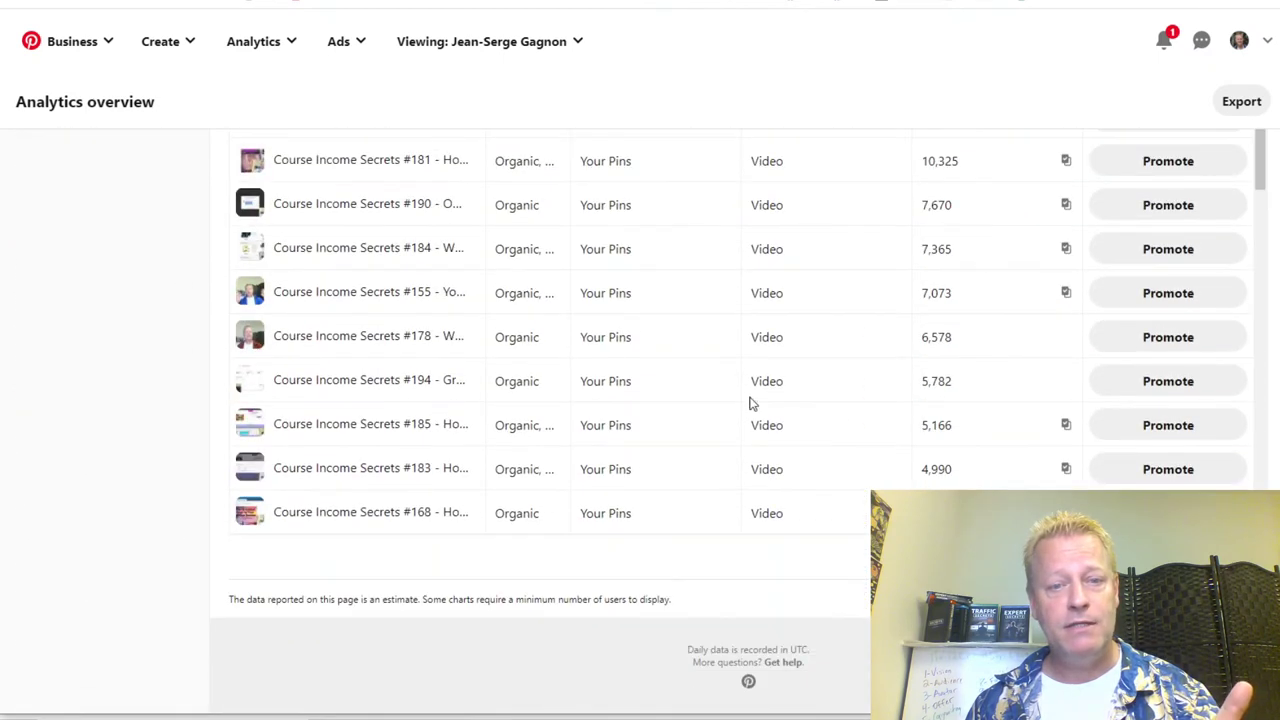
scroll(745, 415, up, 4)
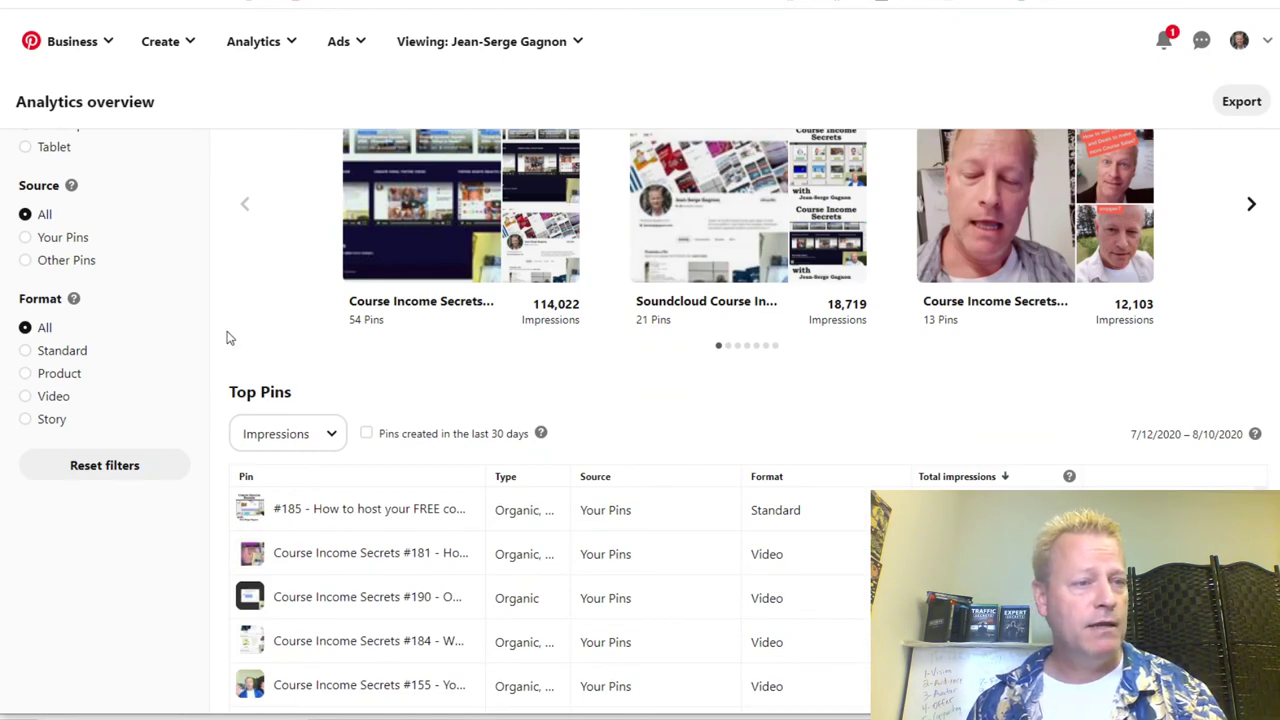
scroll(294, 411, up, 4)
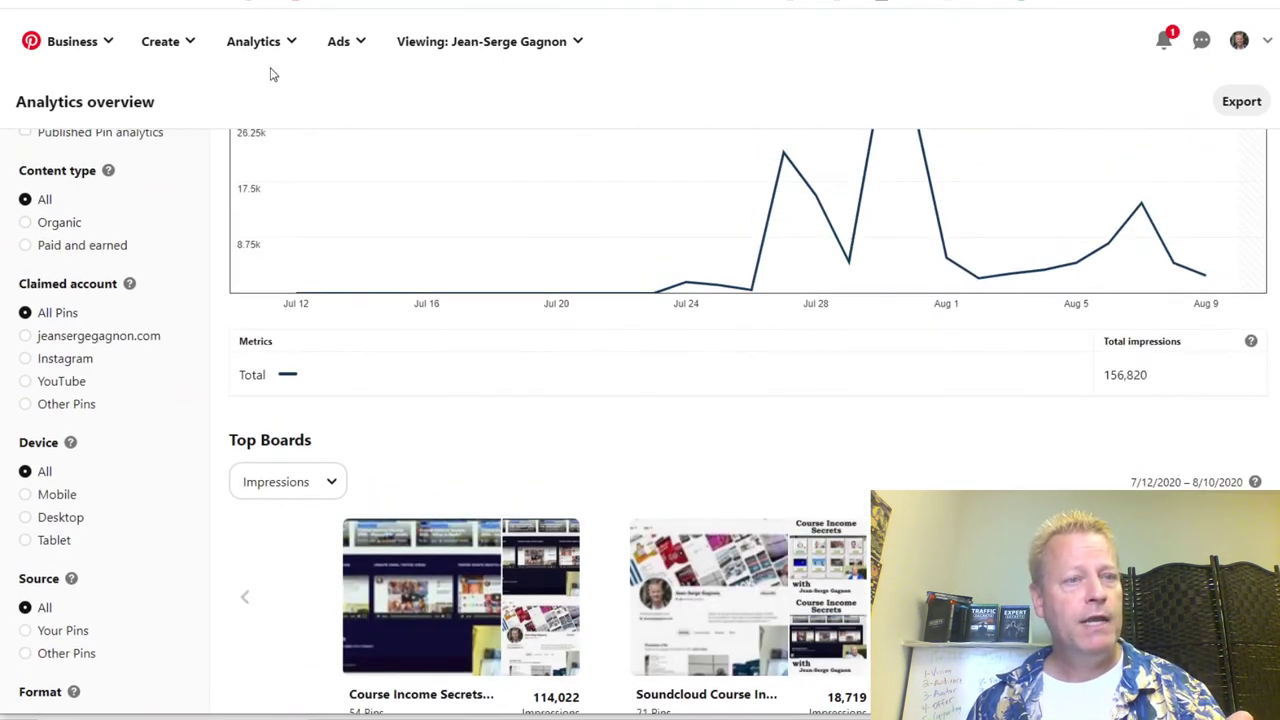
- Open the Audiences list for ads and check the status of the "blog viewers" audience
click(337, 42)
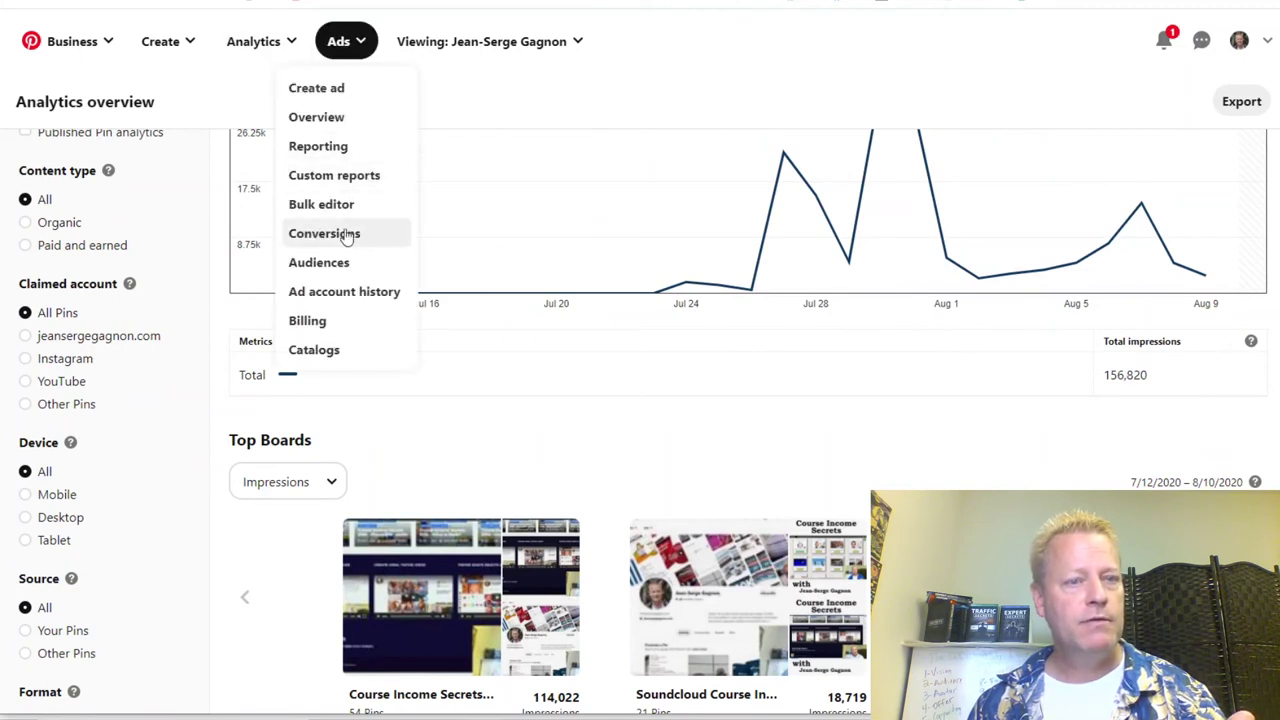
click(330, 263)
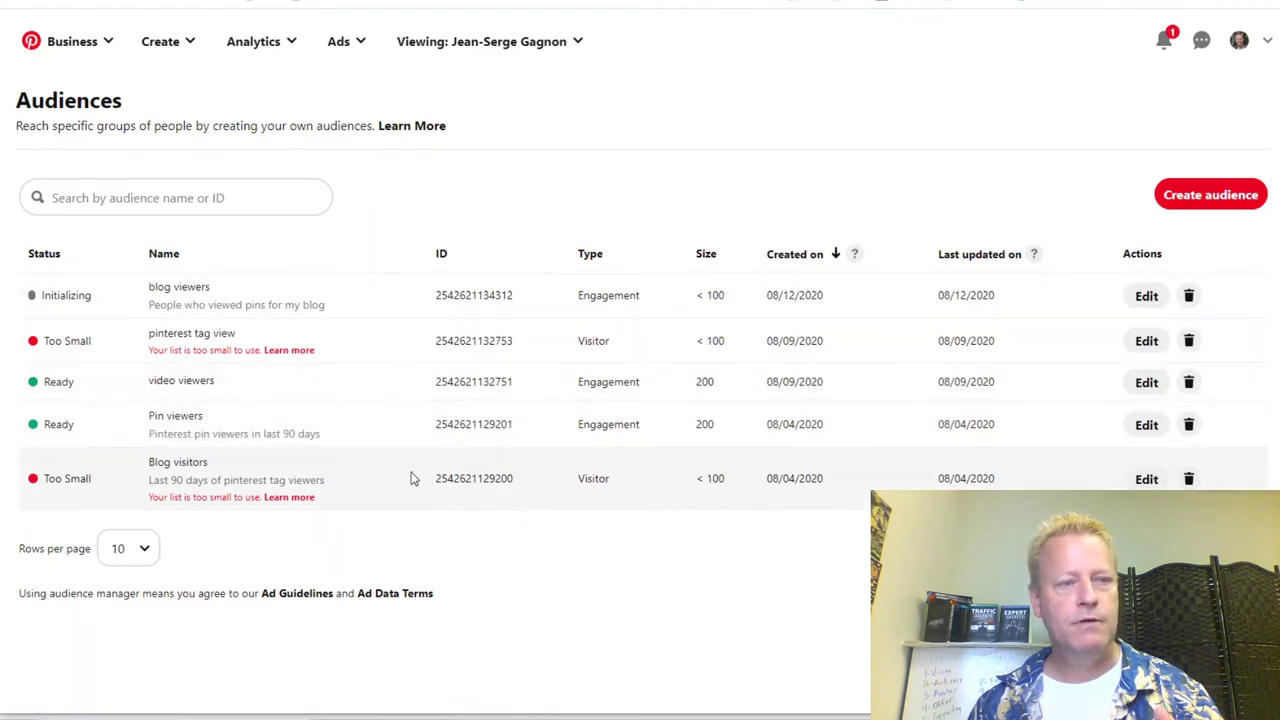
double_click(75, 297)
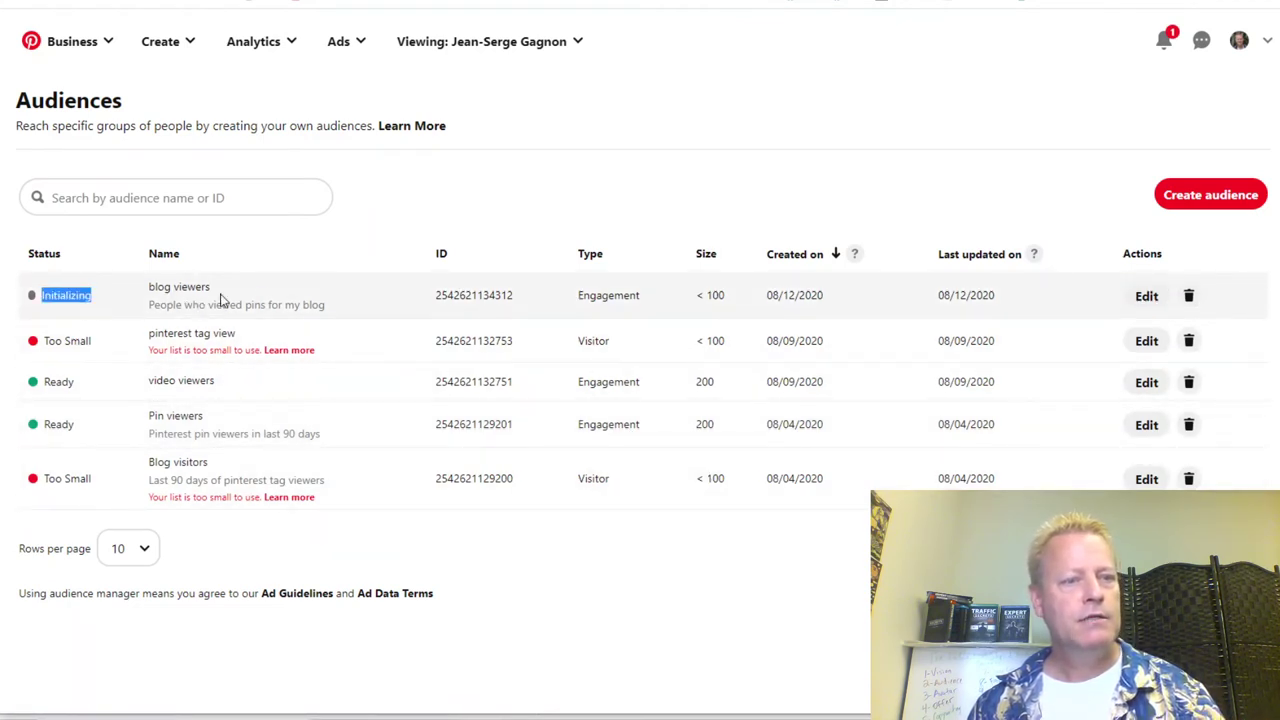
- Open the ads overview and examine the total link clicks and each active ad's spend, impressions and clicks
click(343, 42)
click(325, 118)
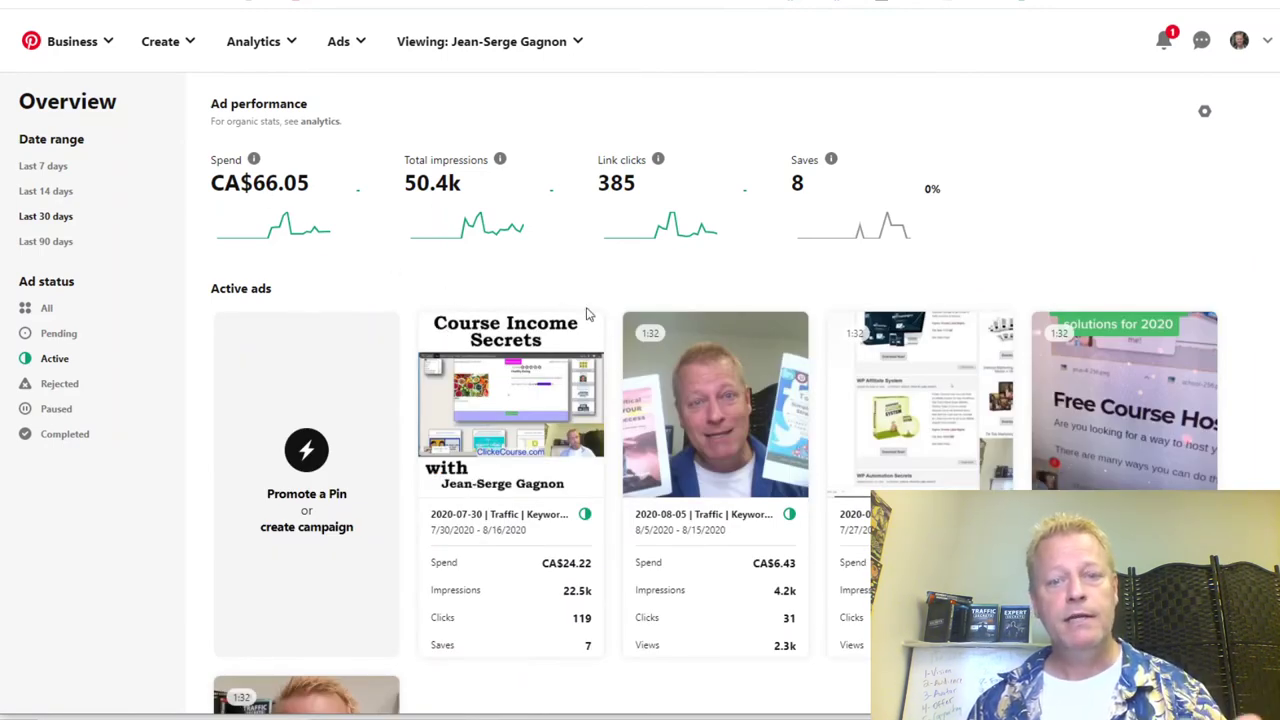
mouse_move(710, 345)
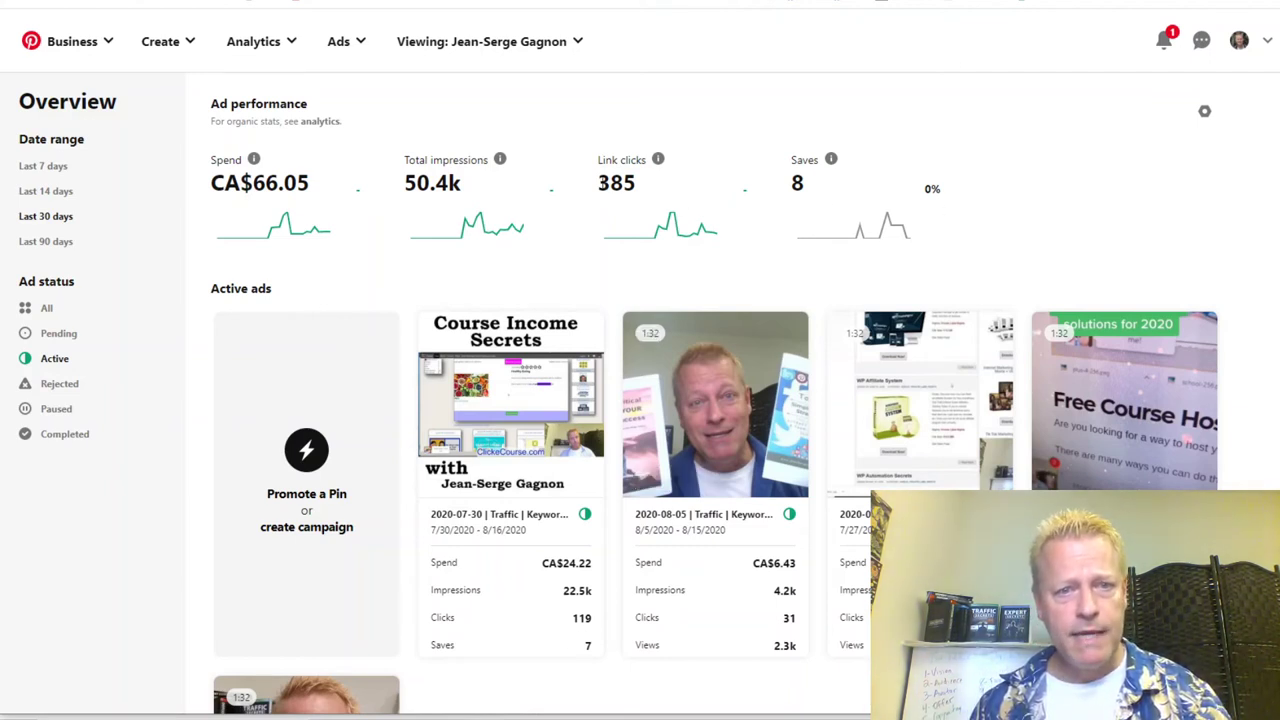
double_click(612, 183)
scroll(686, 493, down, 3)
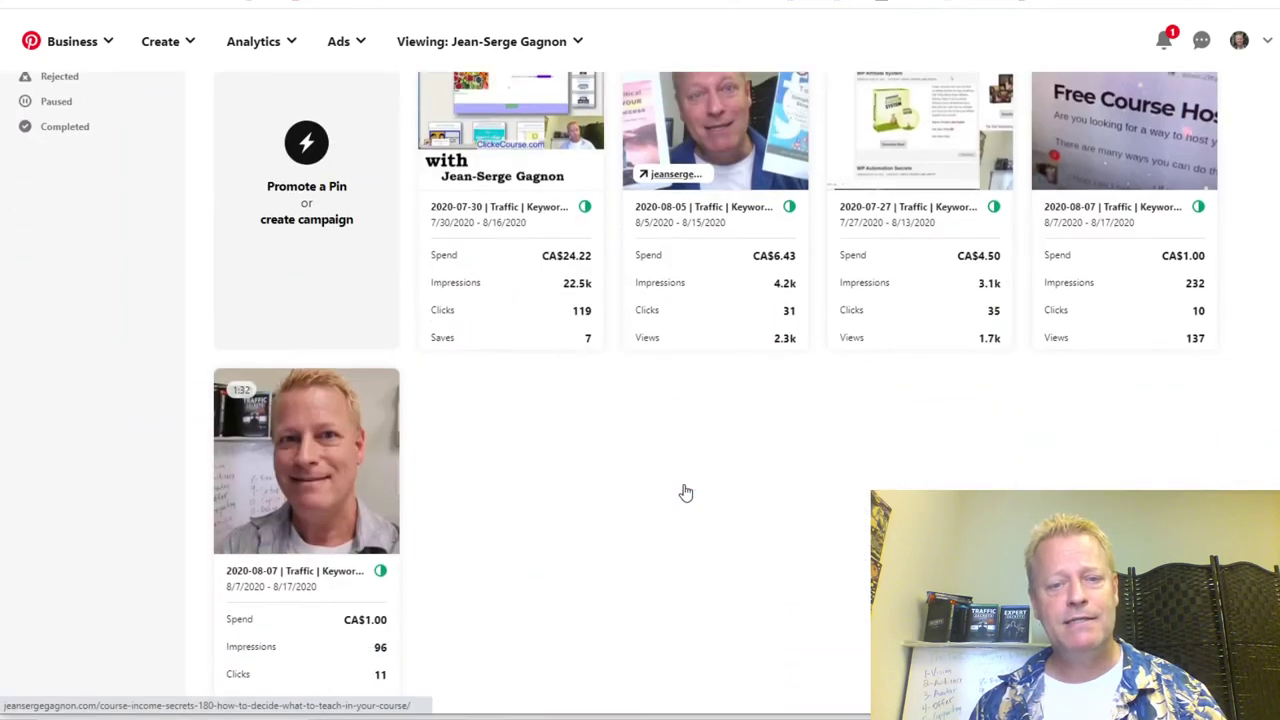
scroll(617, 477, up, 1)
scroll(617, 477, down, 1)
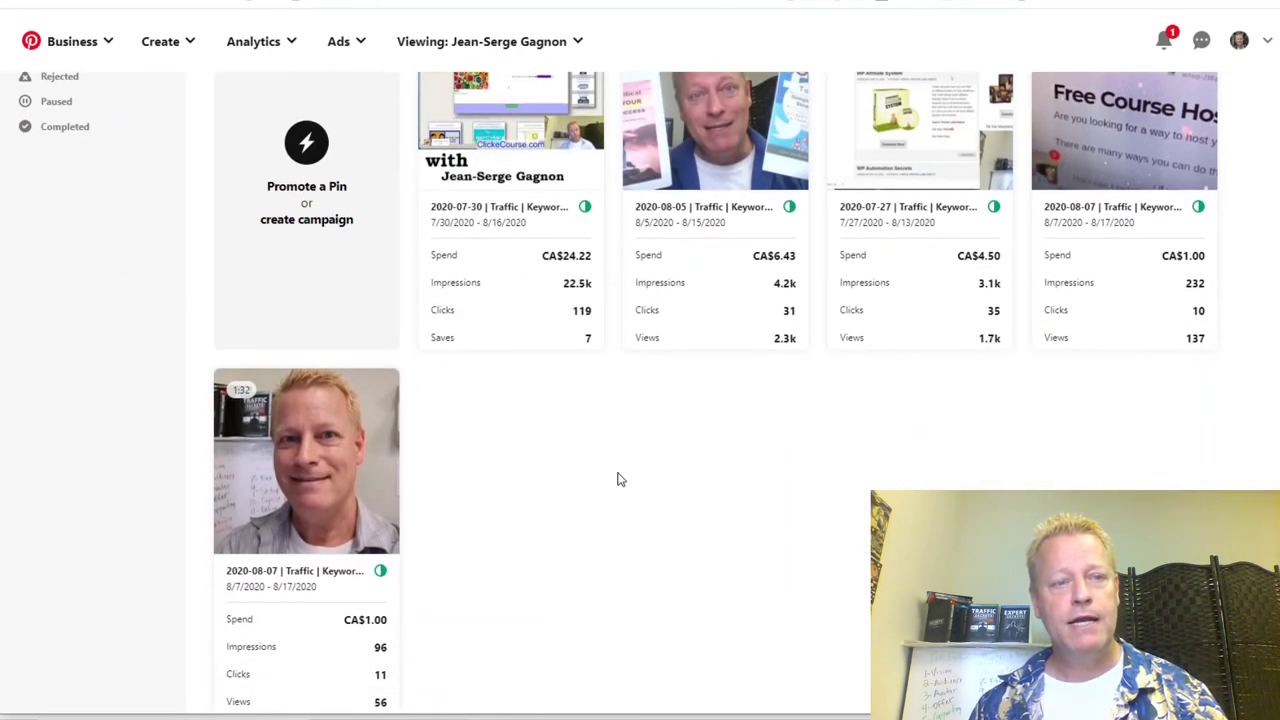
scroll(617, 480, up, 3)
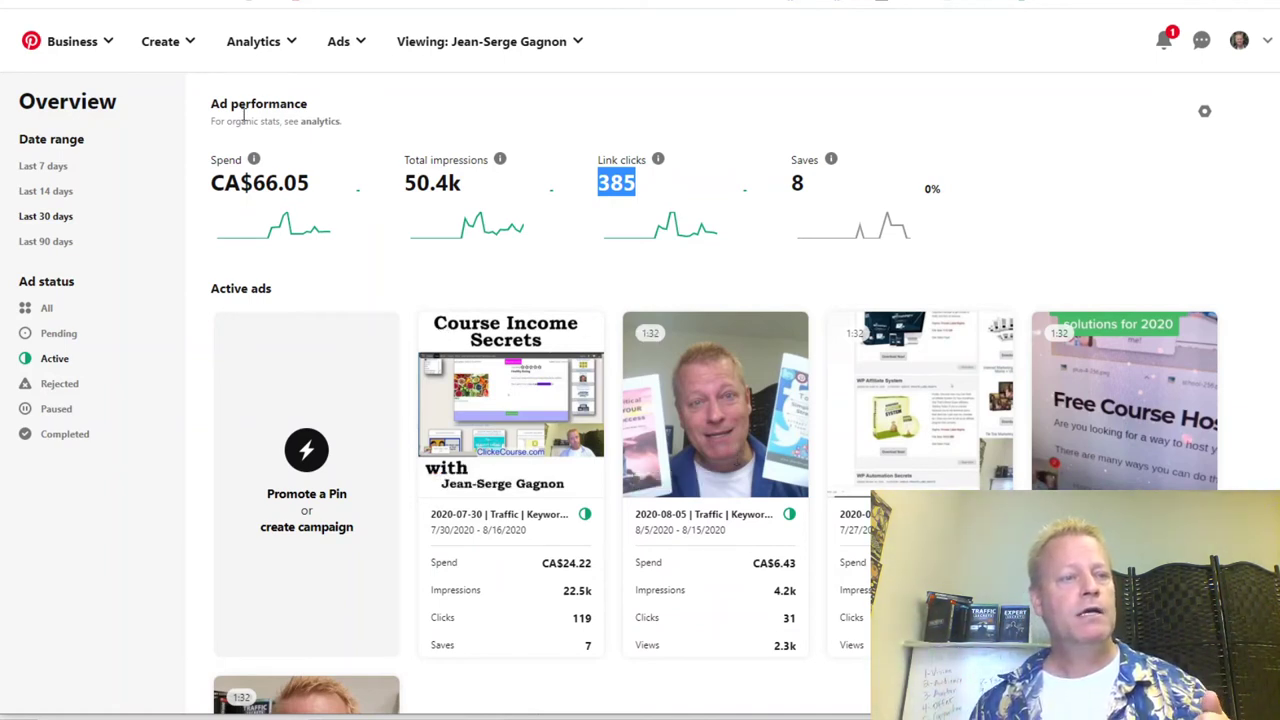
- Limit the ad performance overview to the last 7 days and review the active ads
click(55, 168)
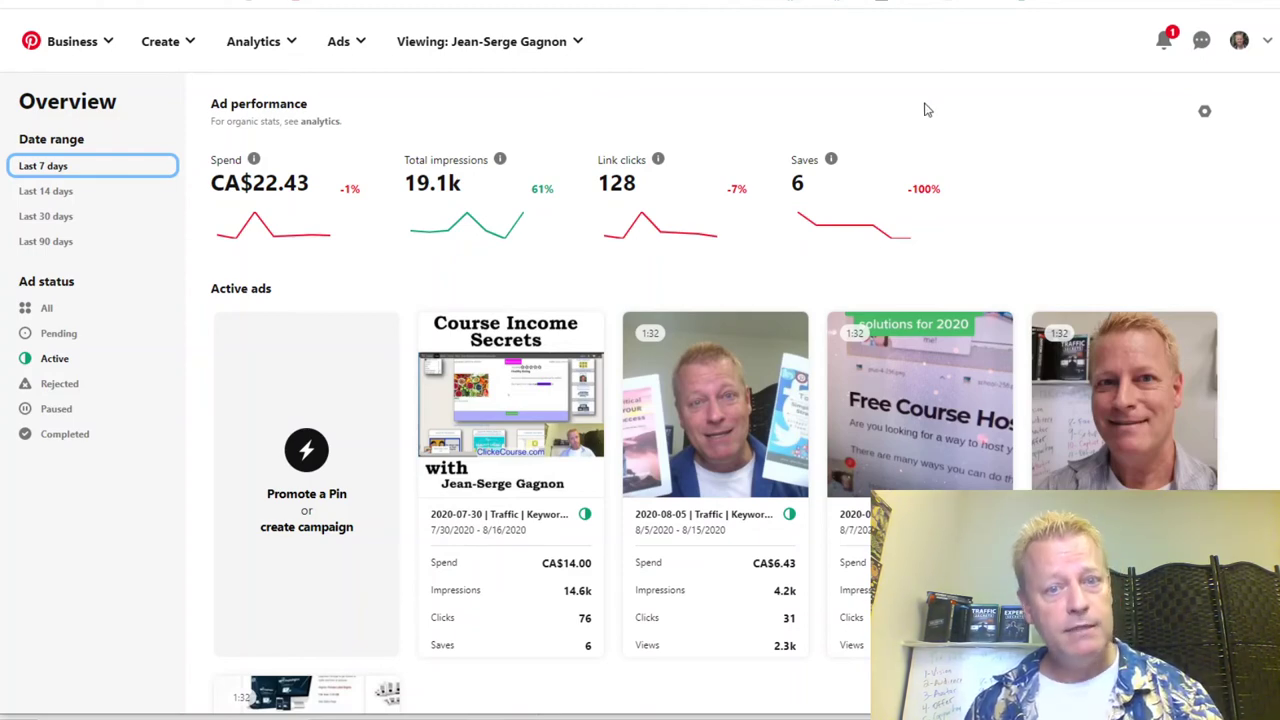
scroll(703, 205, down, 3)
scroll(703, 215, up, 3)
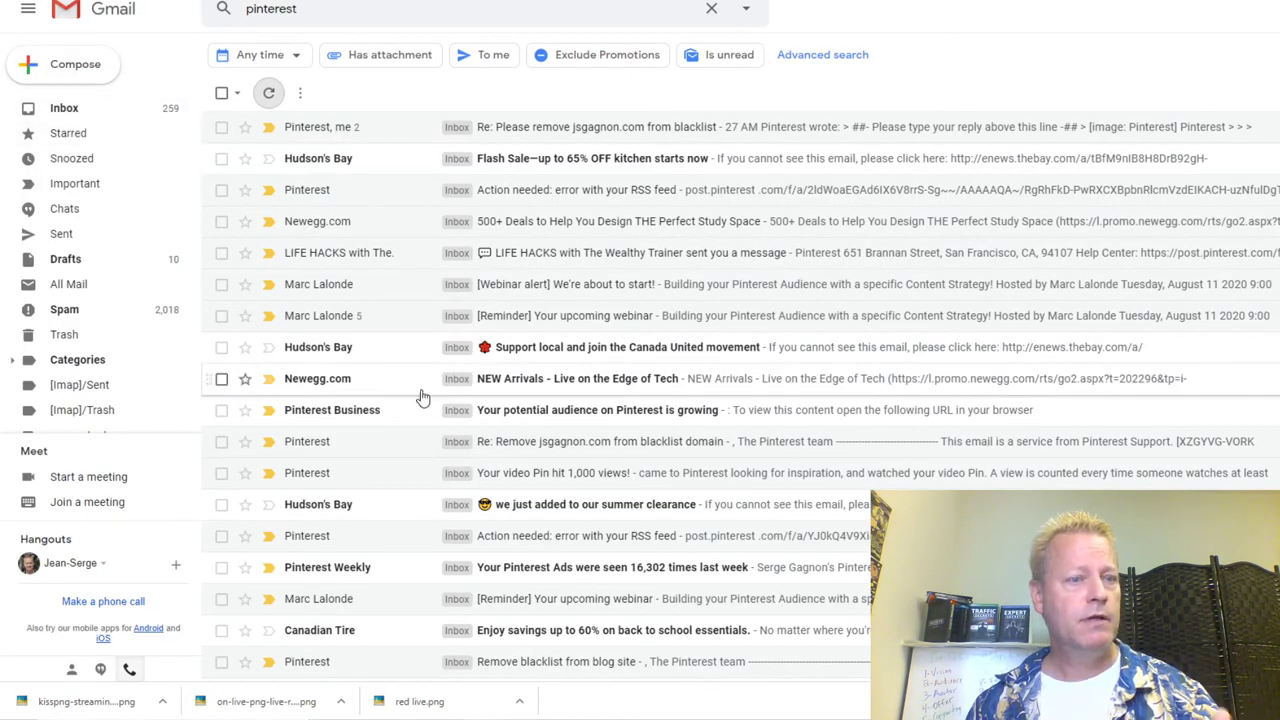
- Look through the Pinterest search results in Gmail and switch back to the blog article about blocked Pinterest links
scroll(510, 447, down, 5)
scroll(509, 434, up, 5)
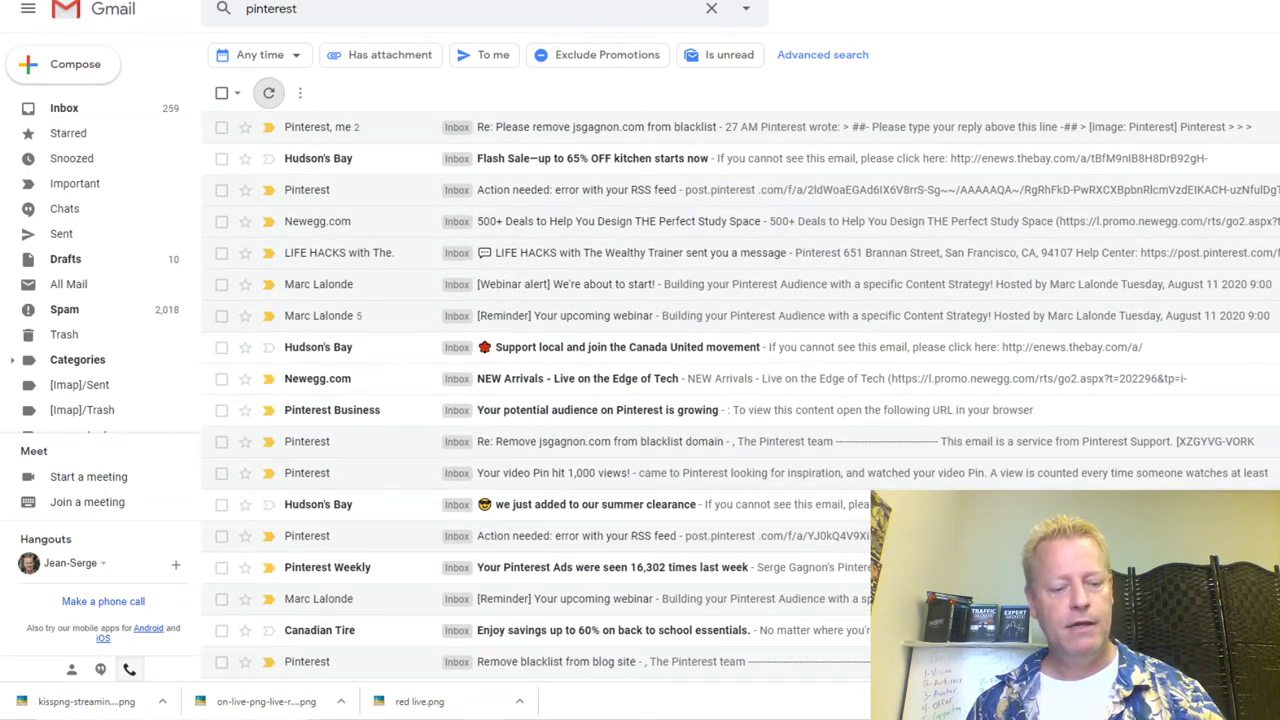
key(alt+Tab)
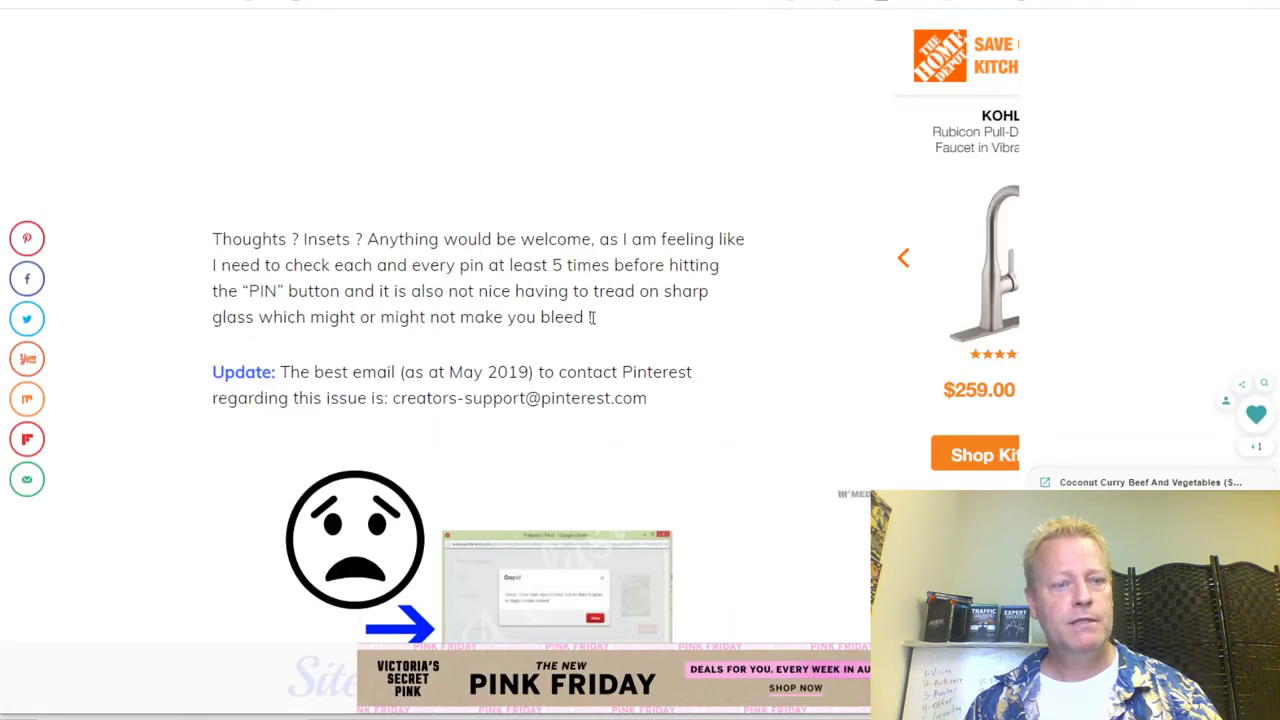
- Read through the reader comments below the blog article, down to the latest ones and the reply form
scroll(591, 317, down, 15)
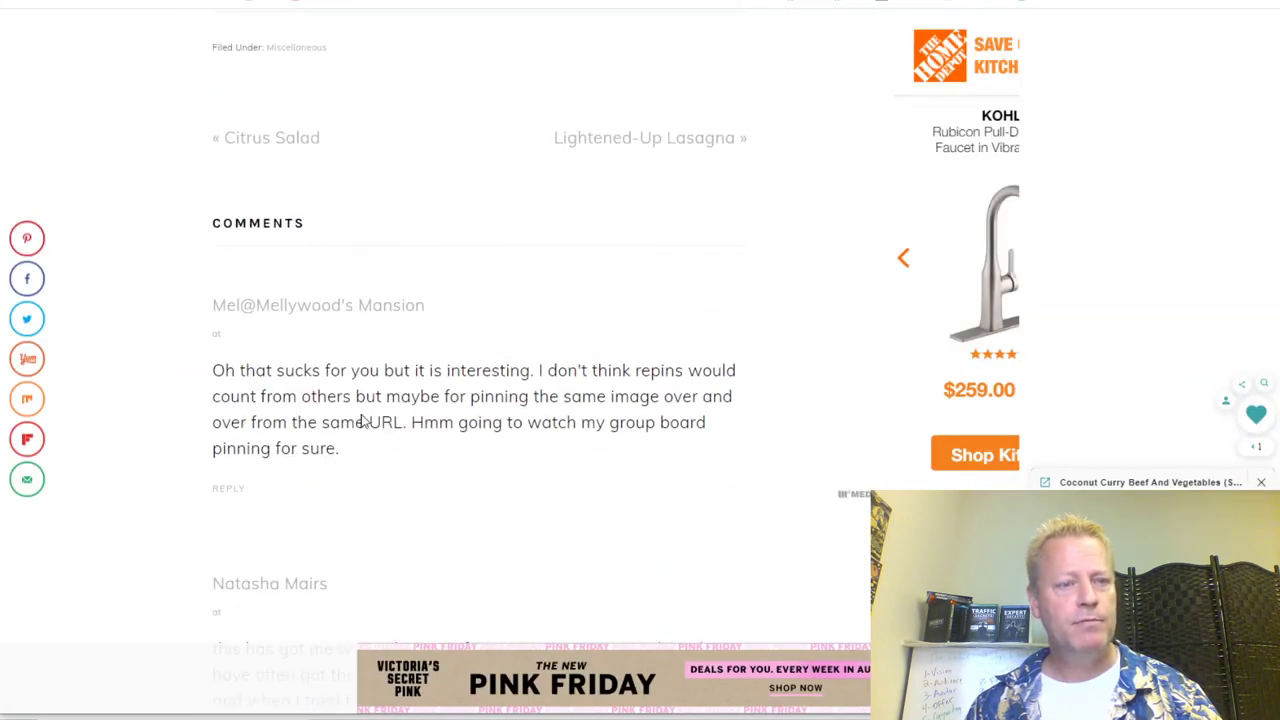
scroll(245, 455, down, 2)
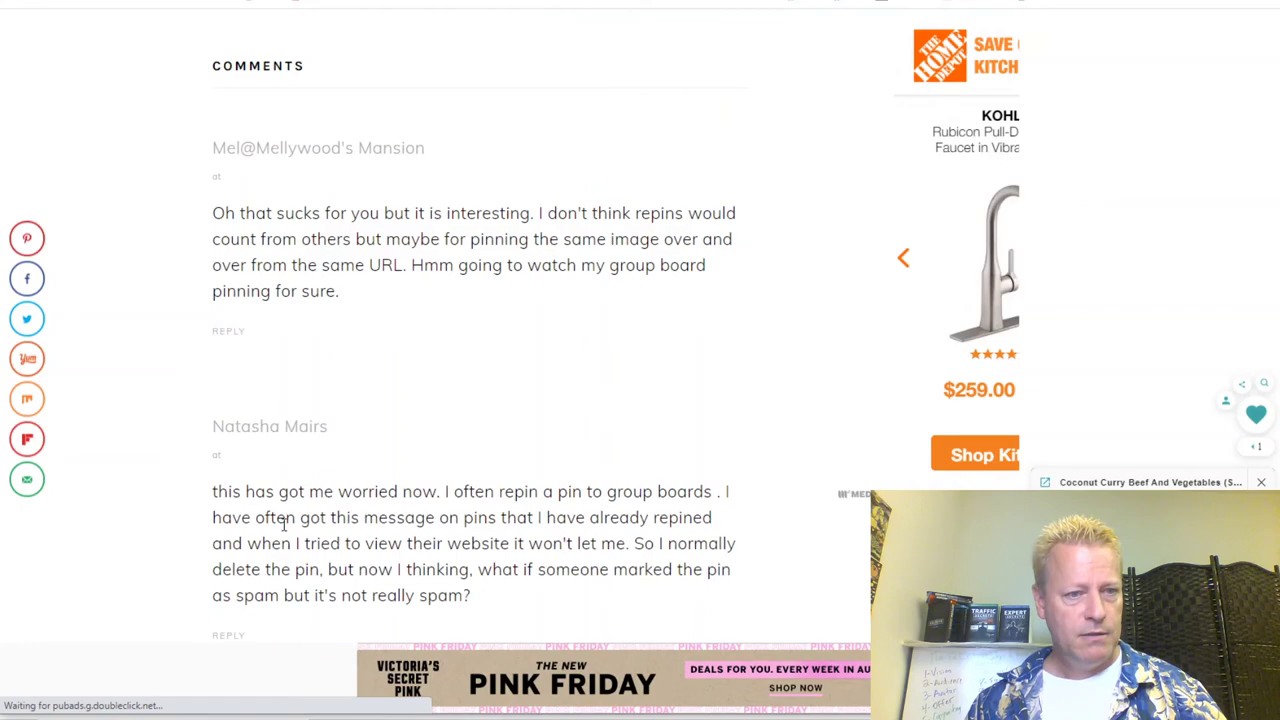
scroll(452, 338, down, 4)
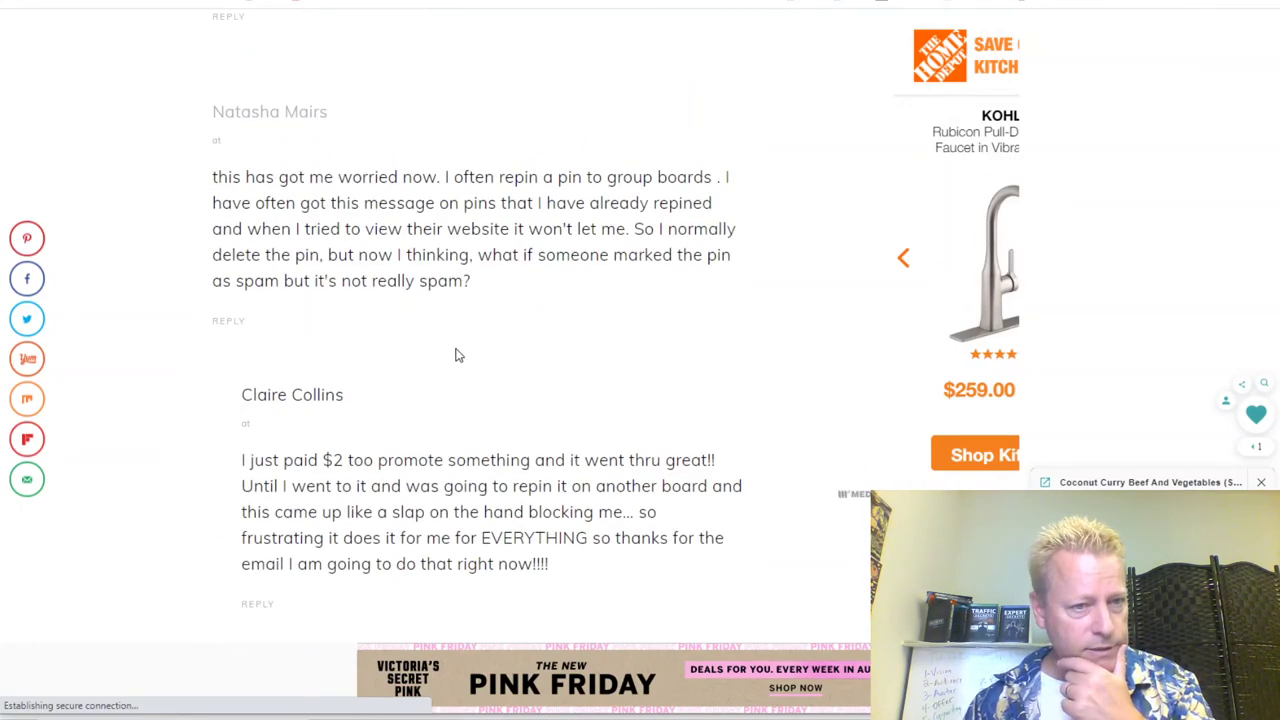
scroll(367, 494, down, 20)
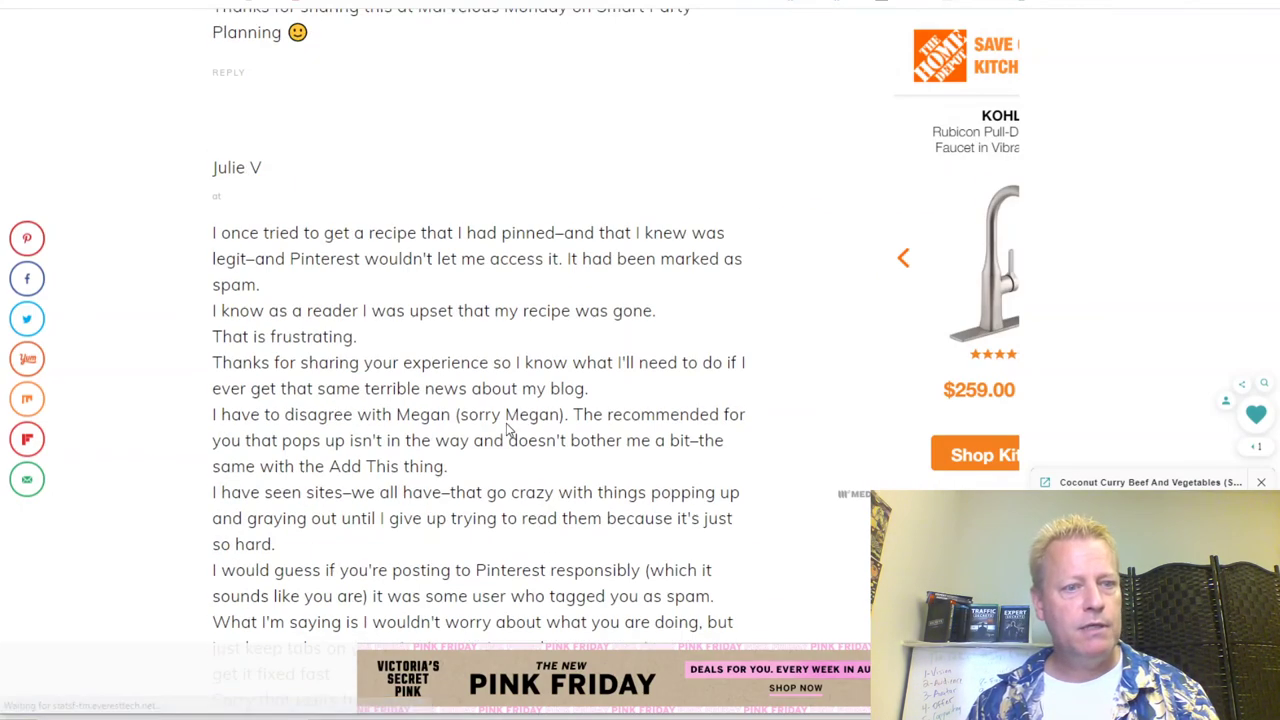
scroll(505, 430, down, 20)
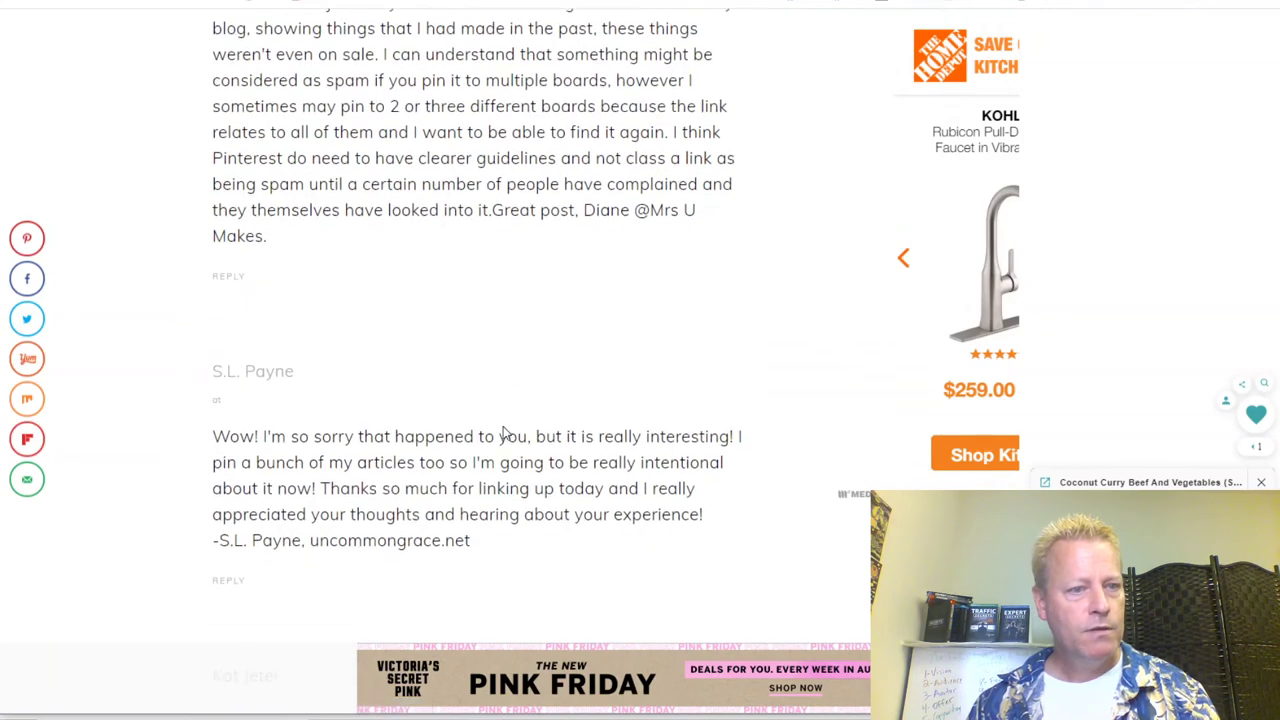
scroll(505, 432, down, 5)
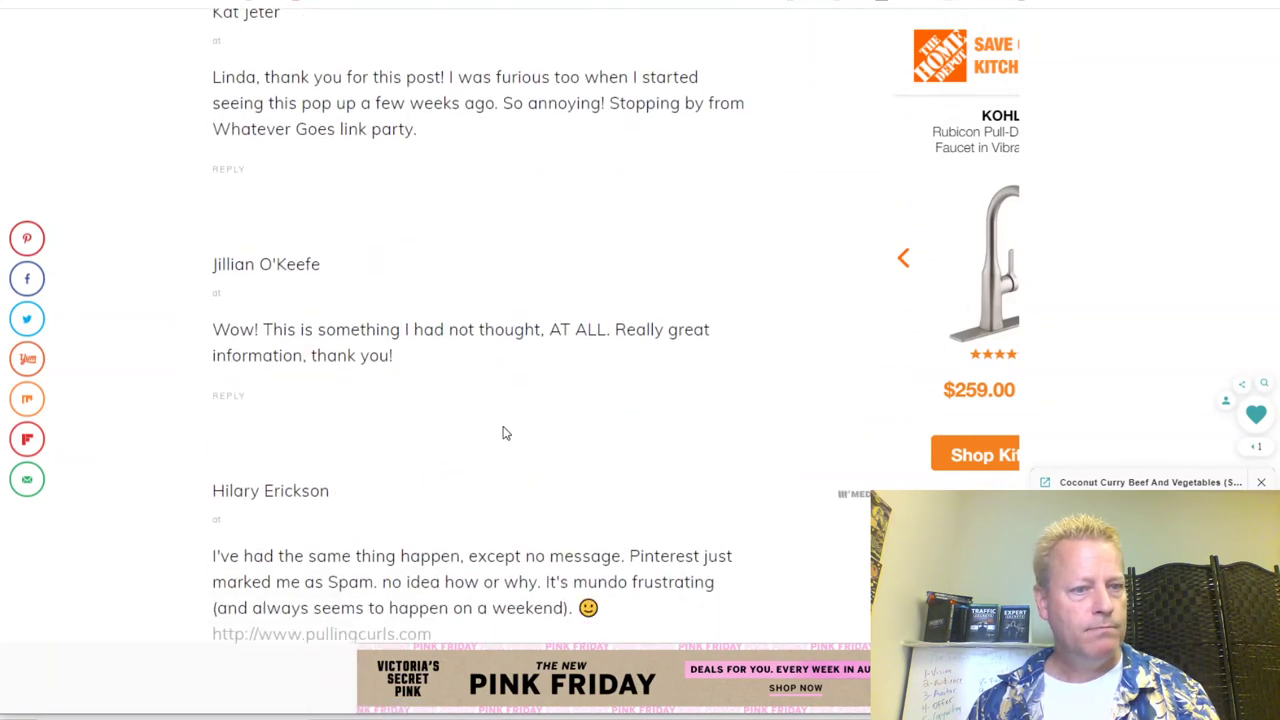
scroll(505, 432, down, 14)
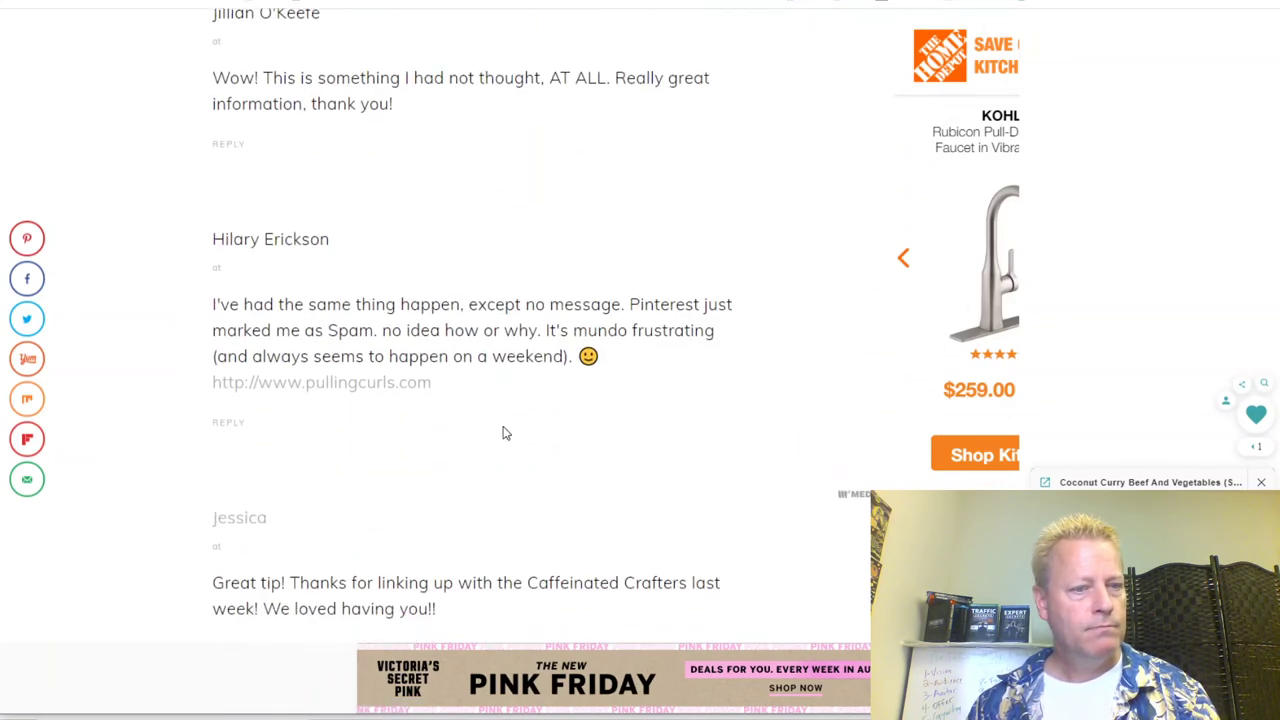
scroll(504, 430, down, 20)
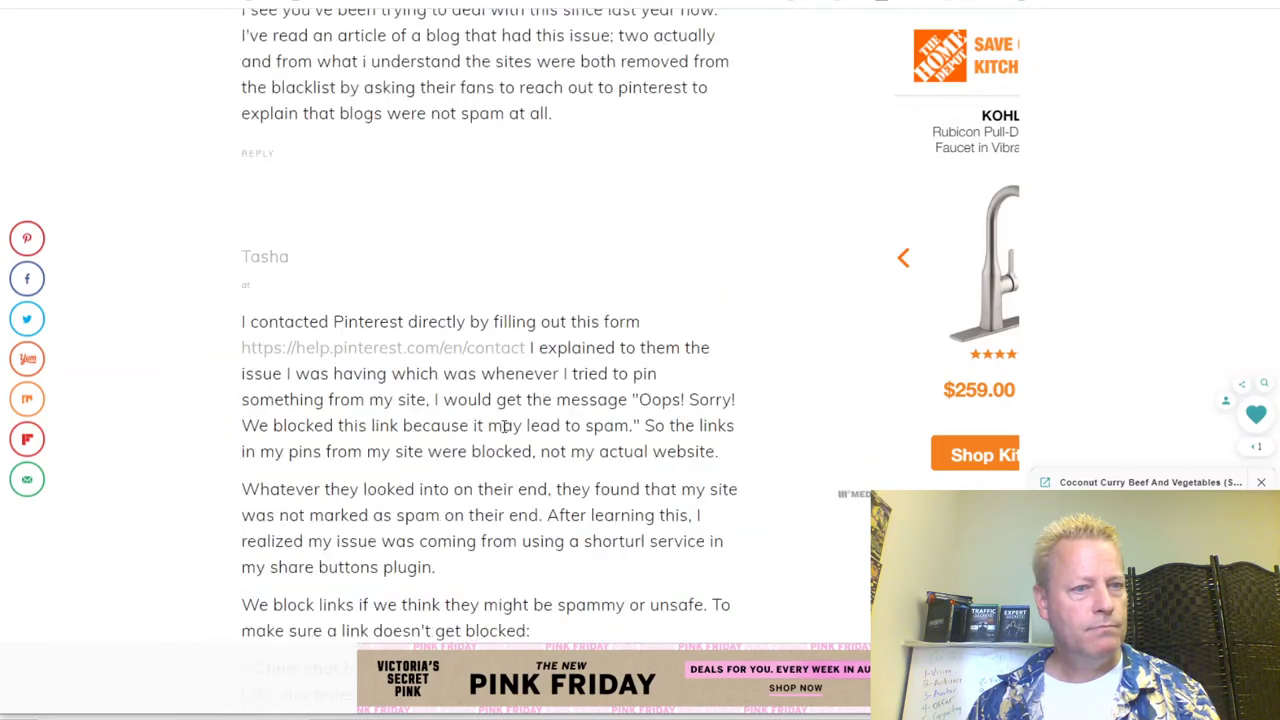
scroll(504, 431, down, 20)
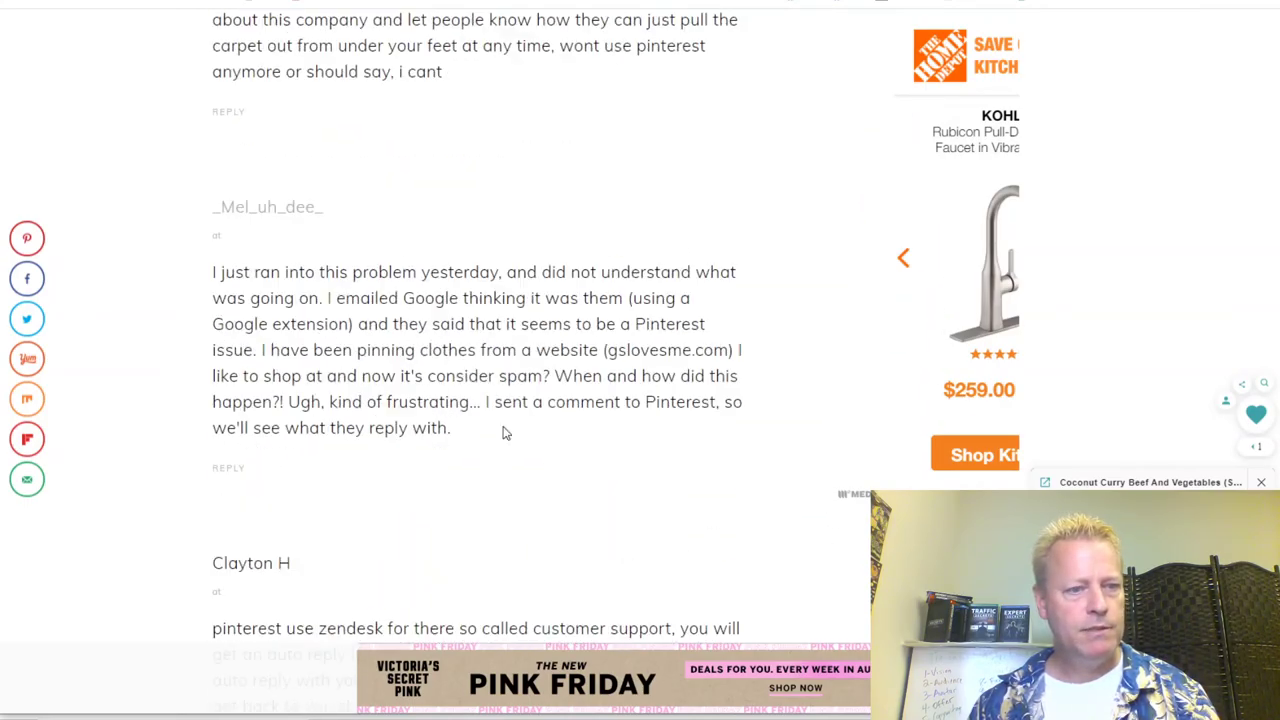
scroll(504, 430, down, 20)
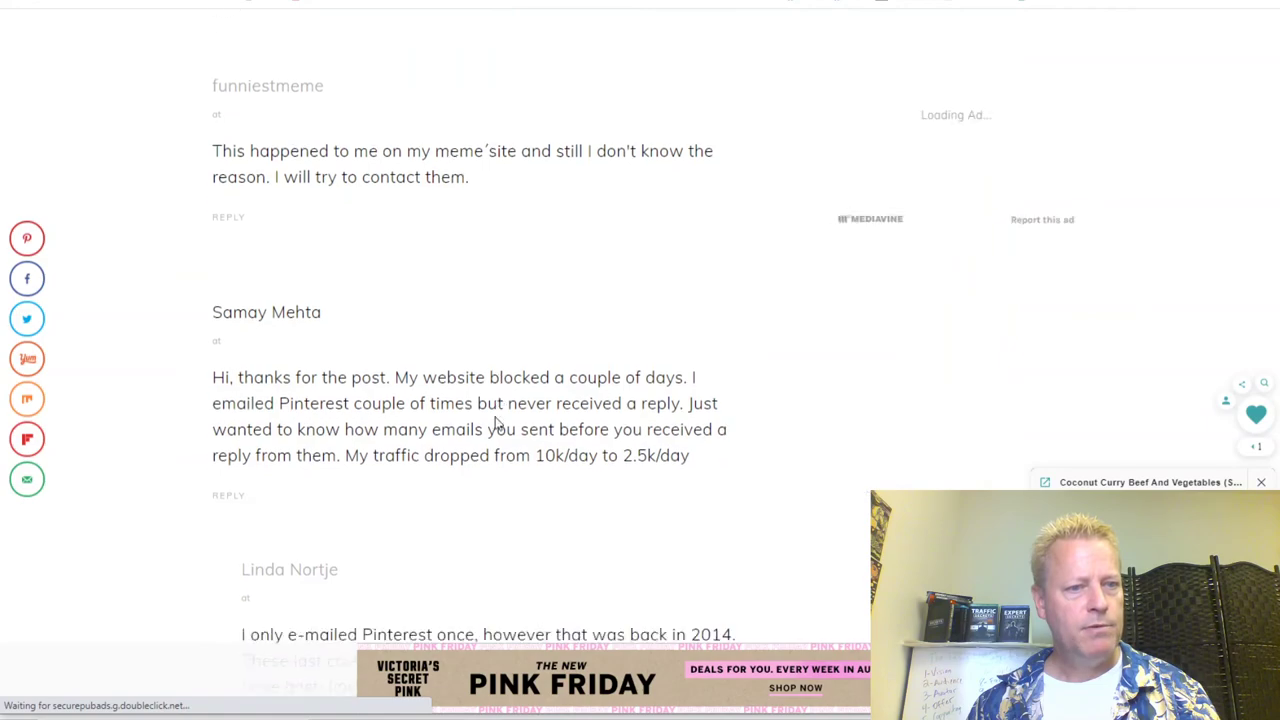
scroll(490, 421, down, 10)
scroll(490, 421, down, 20)
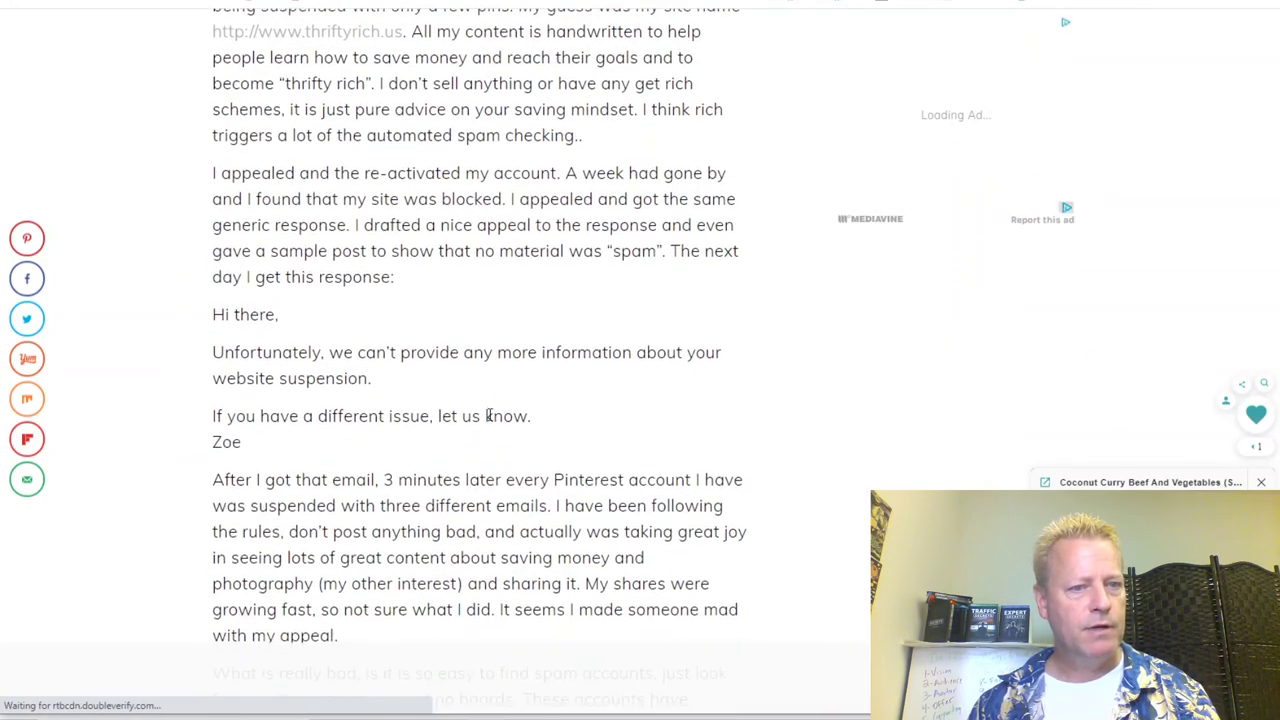
scroll(466, 436, down, 6)
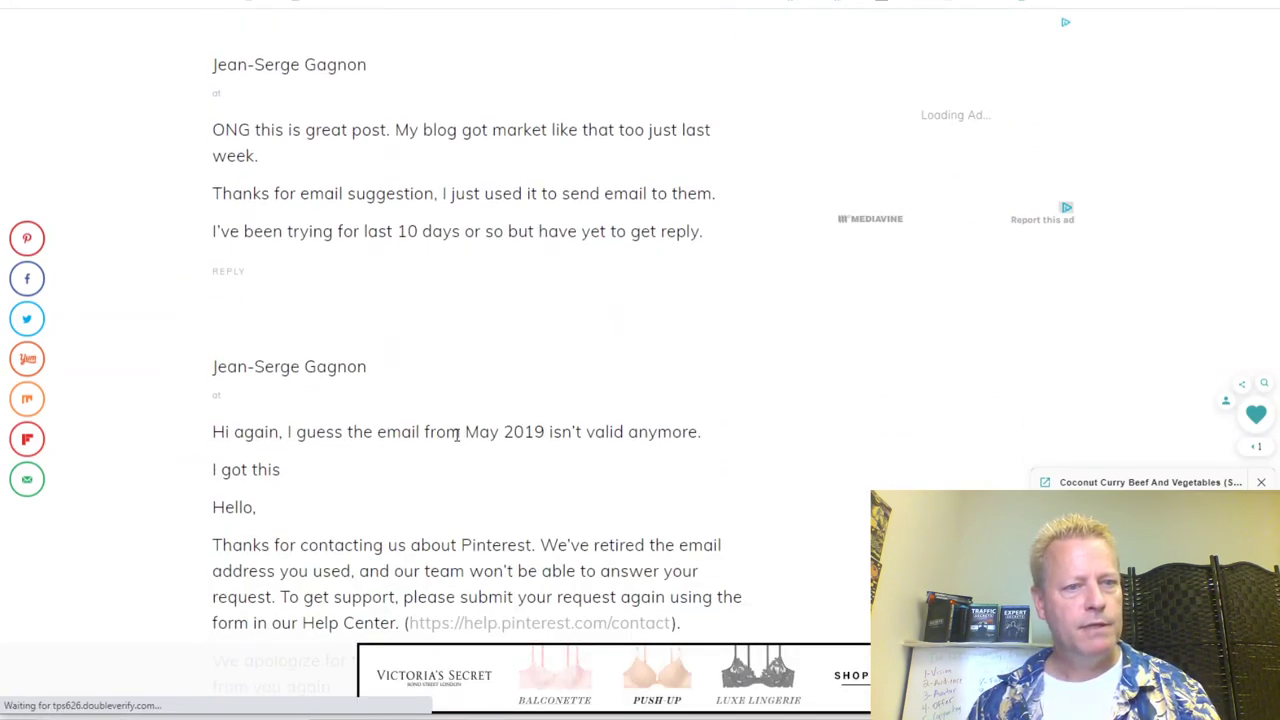
scroll(450, 444, up, 2)
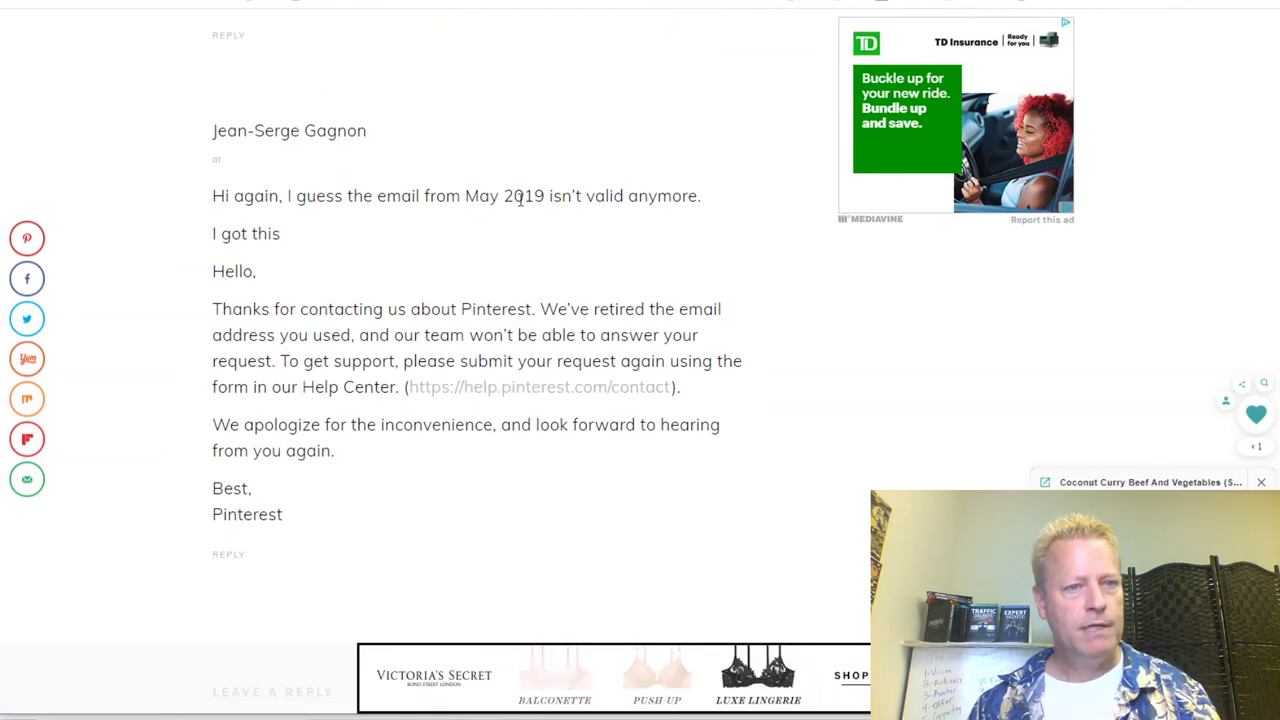
scroll(333, 405, down, 3)
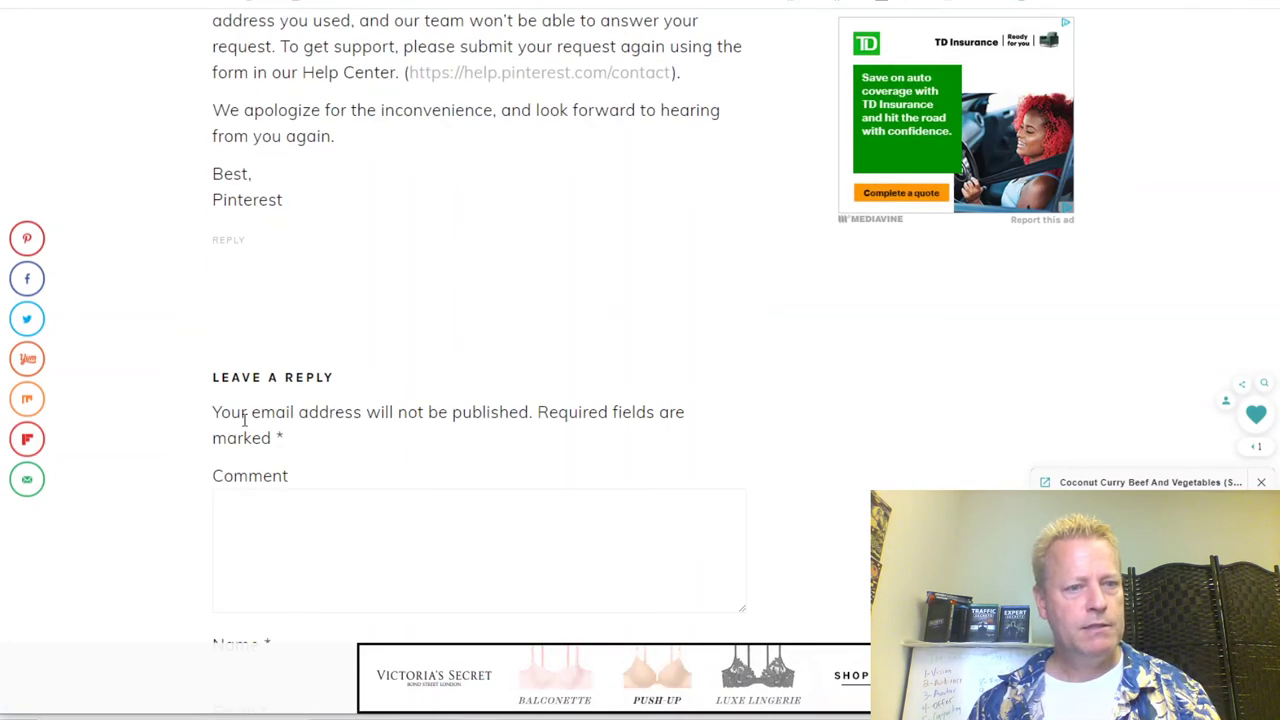
scroll(446, 434, down, 5)
scroll(448, 434, up, 1)
scroll(448, 434, up, 4)
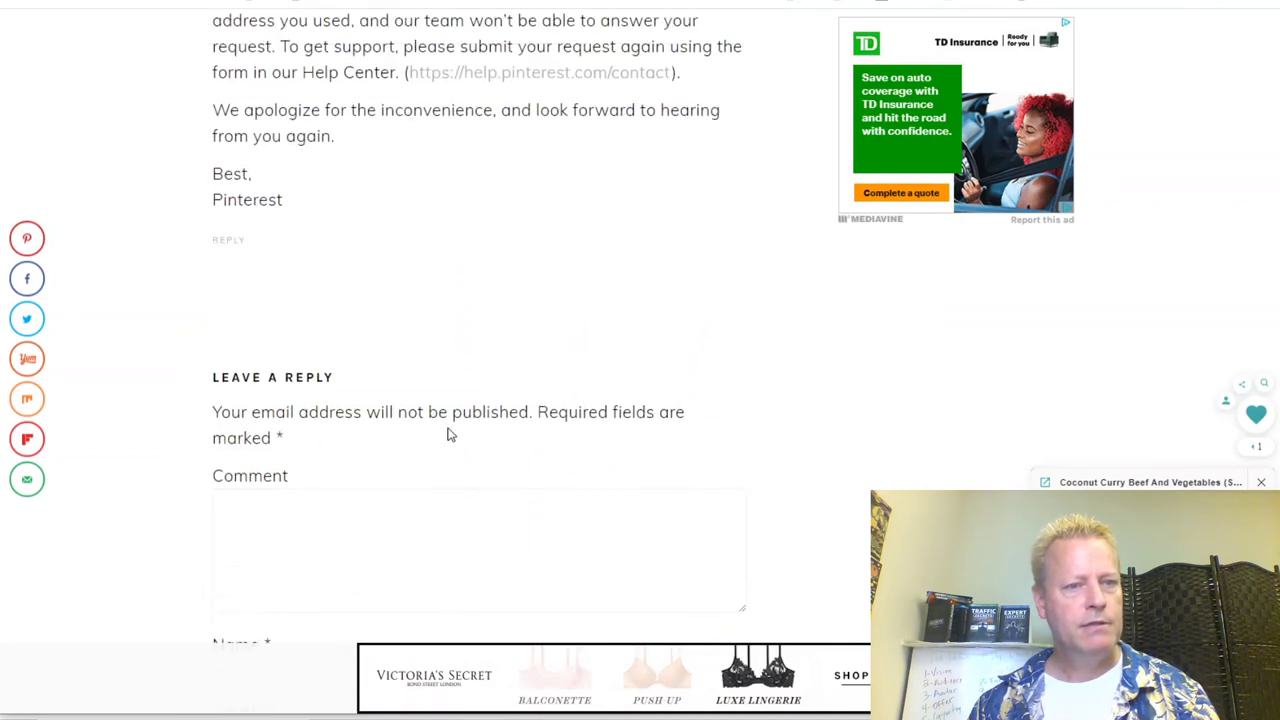
- Begin the reply comment with "My site got unblocked after sending in a few requests through the suport portal"
scroll(449, 432, down, 2)
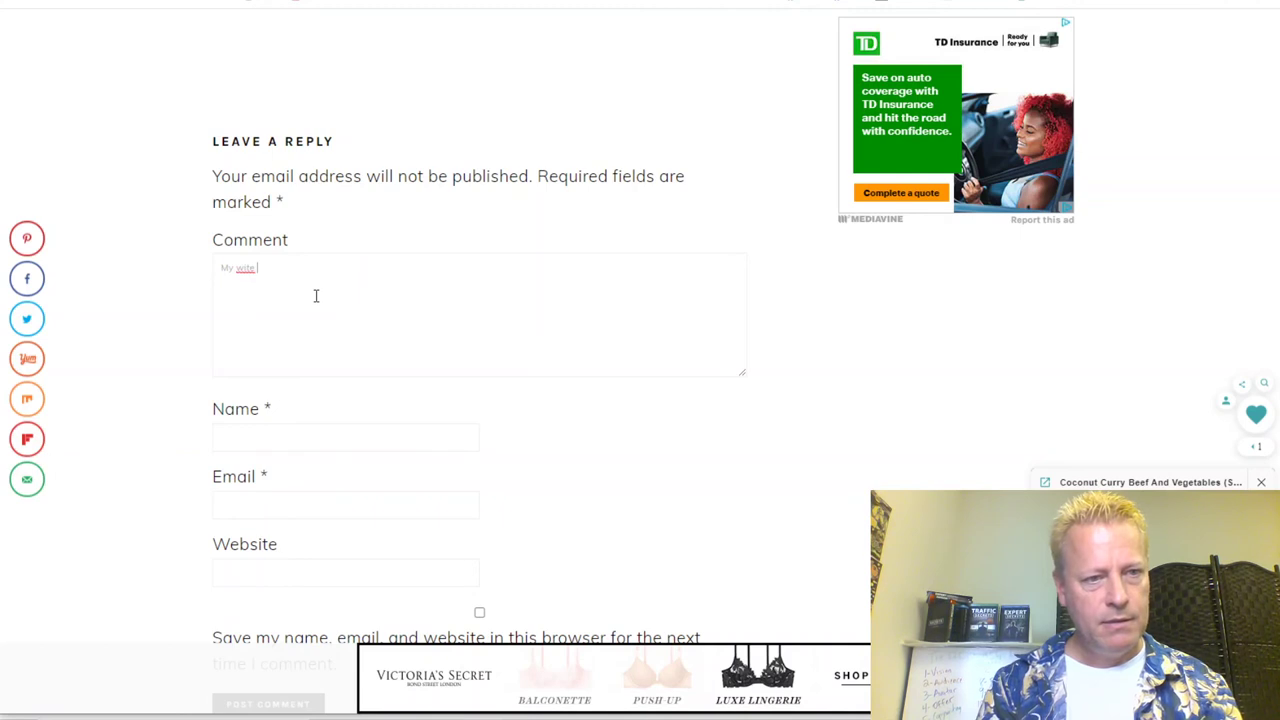
text(go)
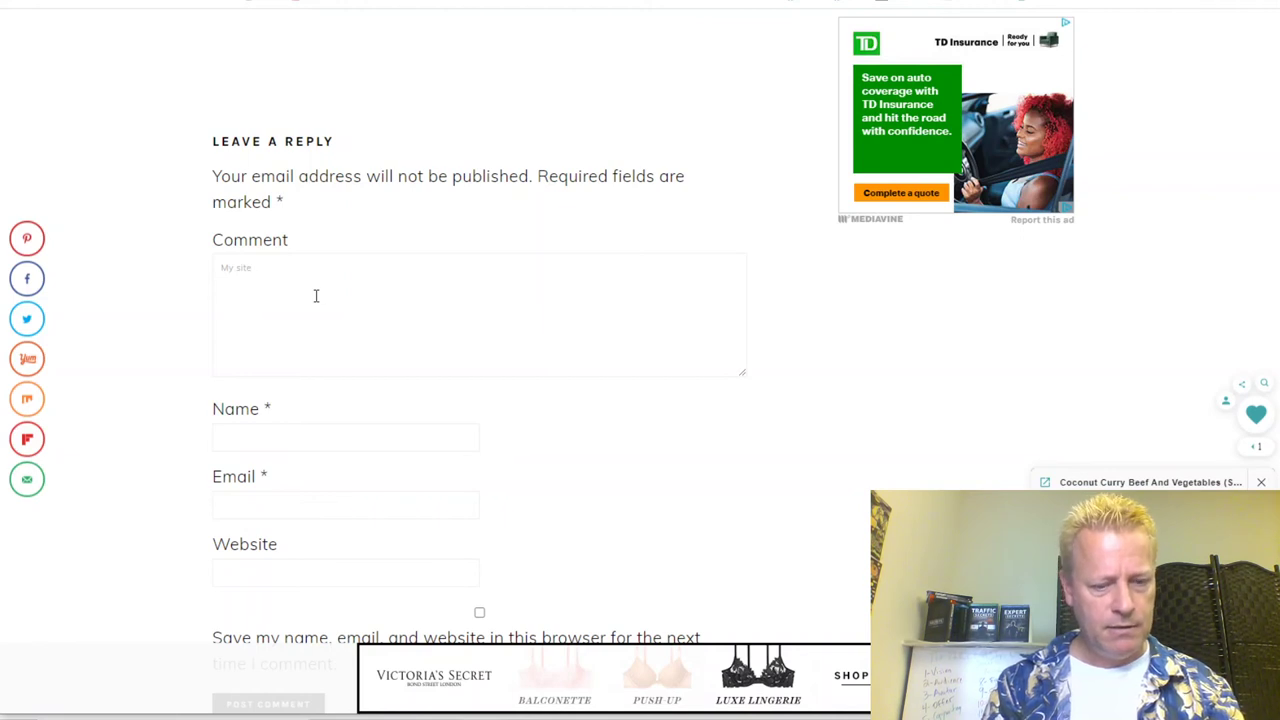
text(t unblocked o)
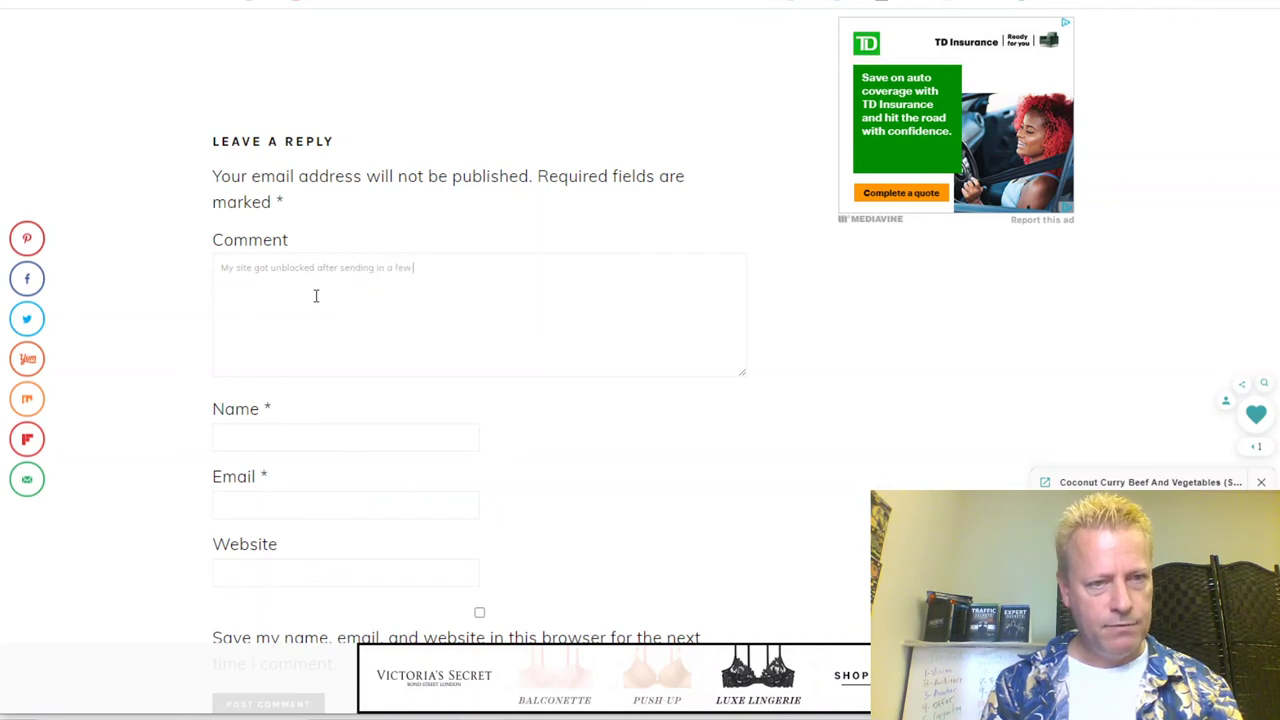
text(re)
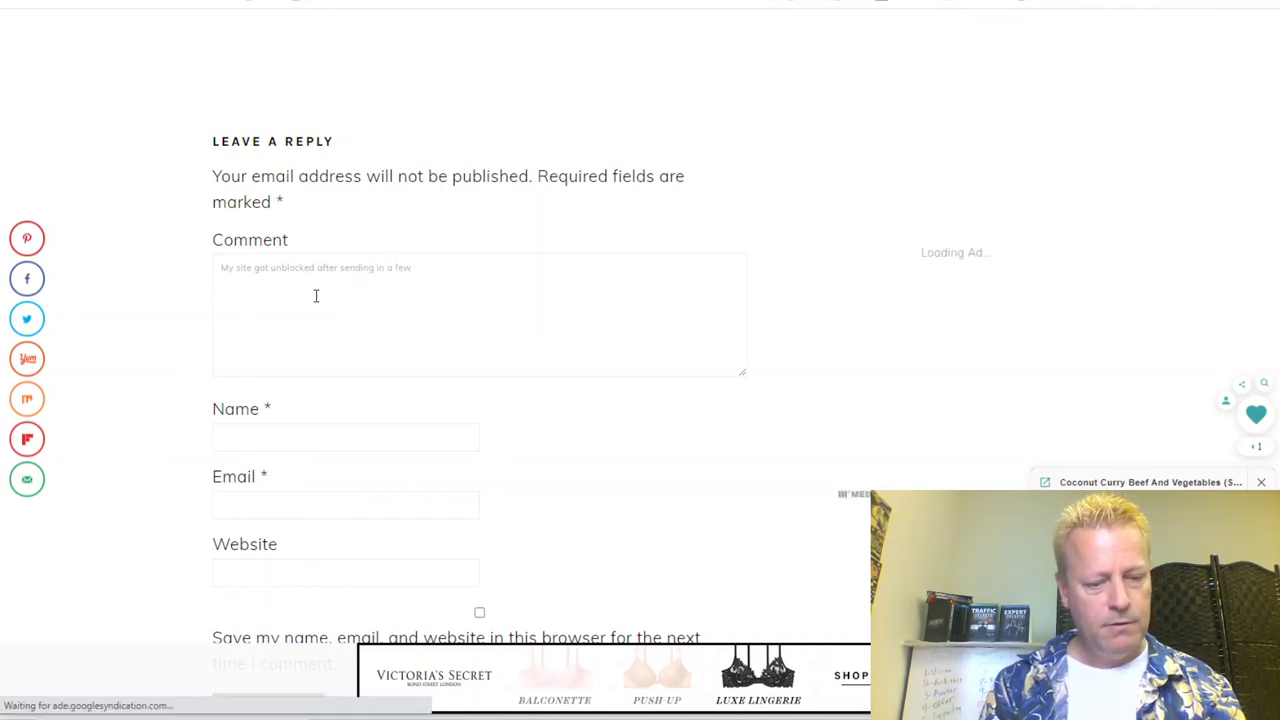
text(ques)
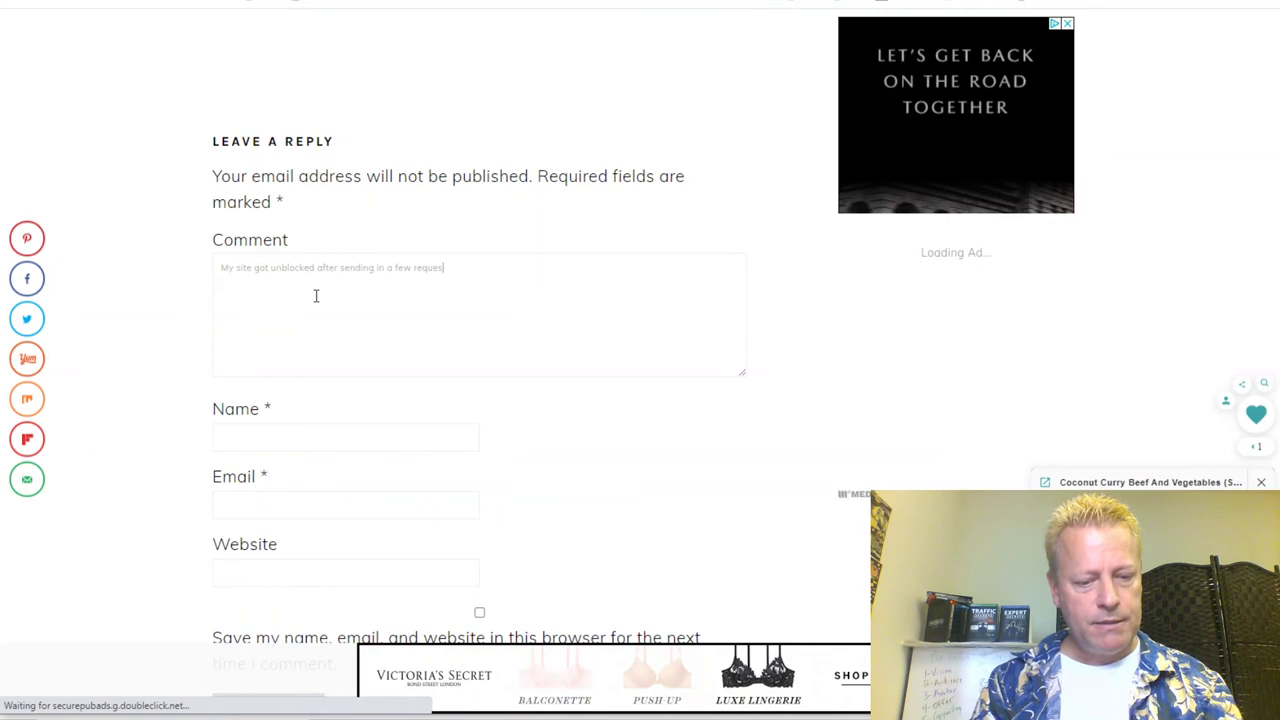
text(ts through)
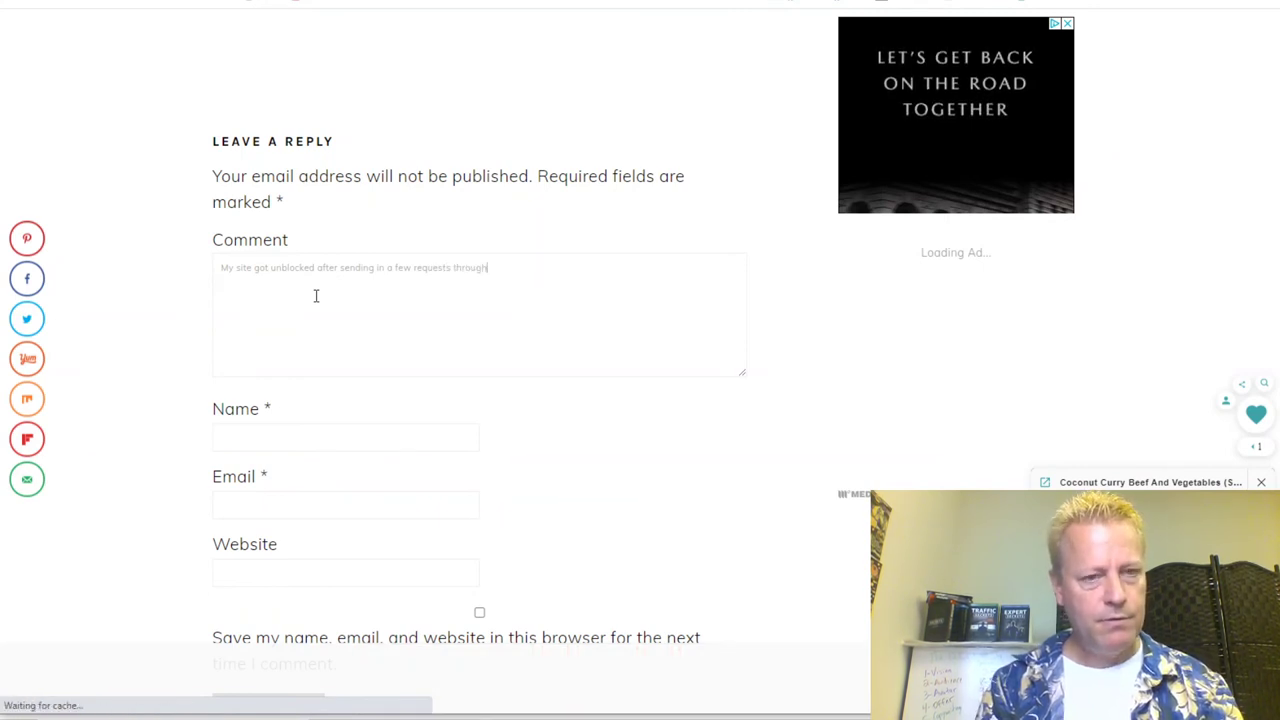
text( the suport)
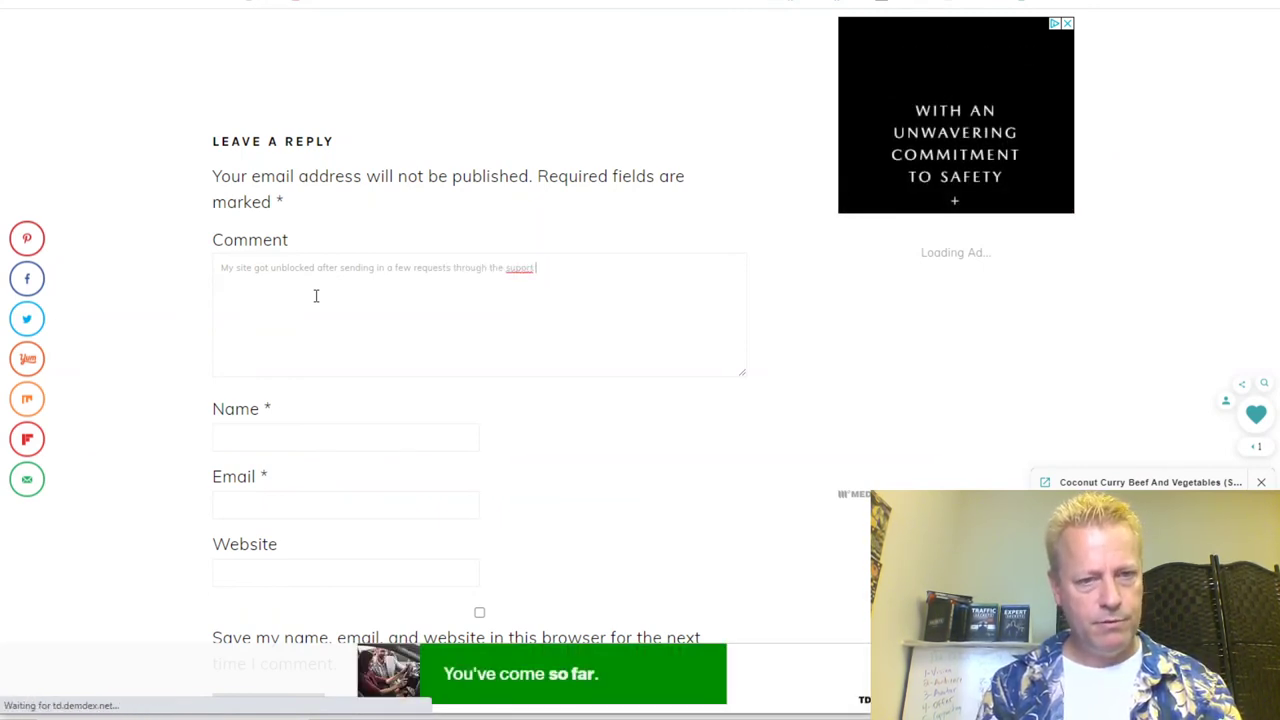
text( por)
- Continue the comment's sentence with "even though the first time, they replied they were not going to unblock my site"
text(tal even though th)
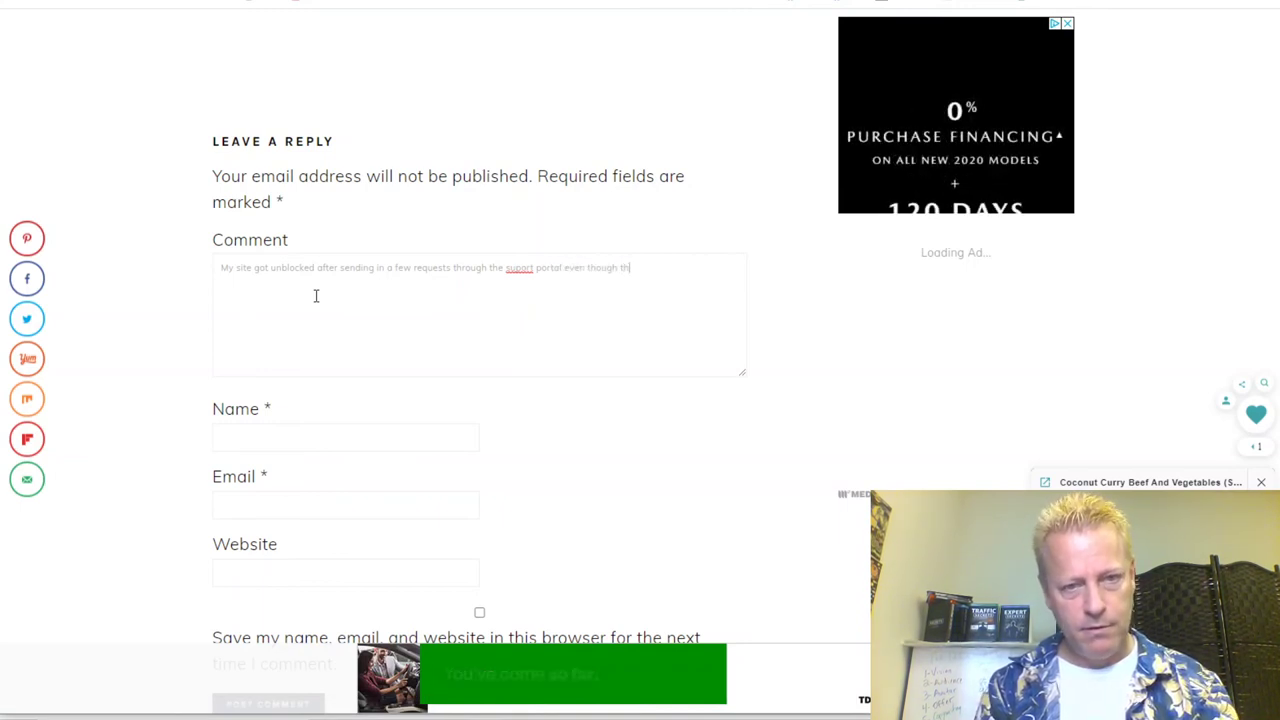
text(e first time)
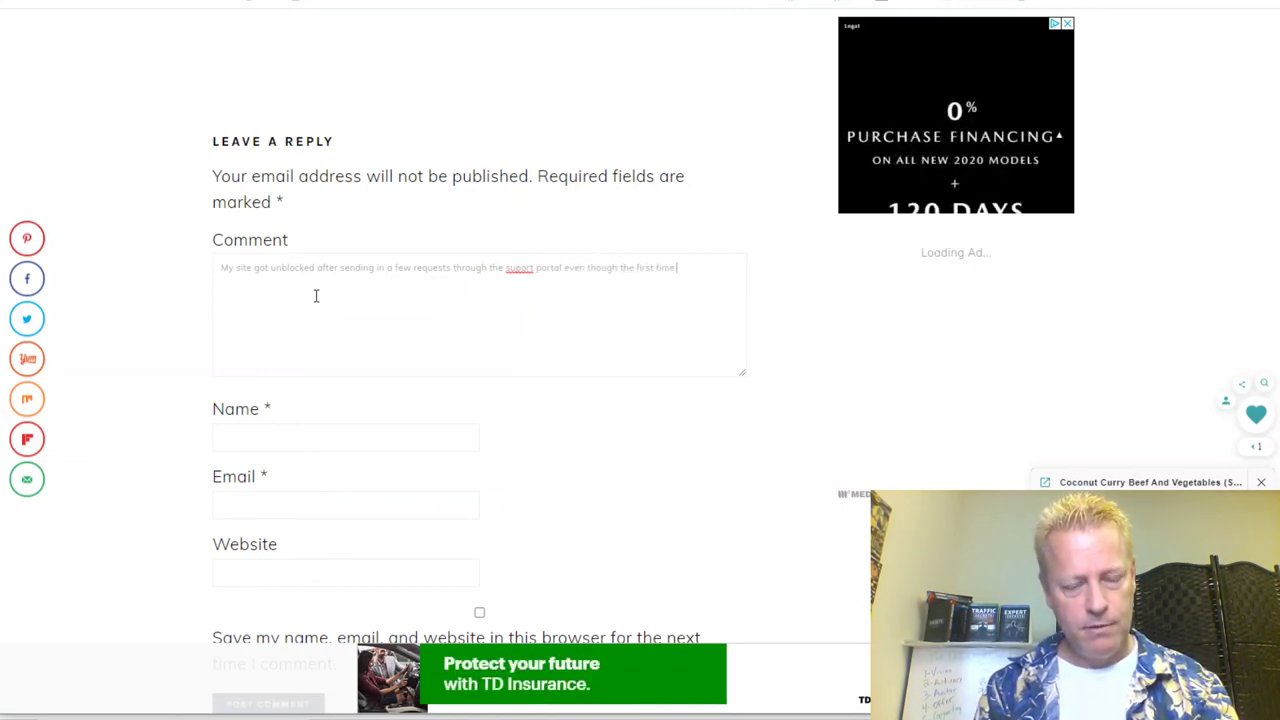
text(, they reply)
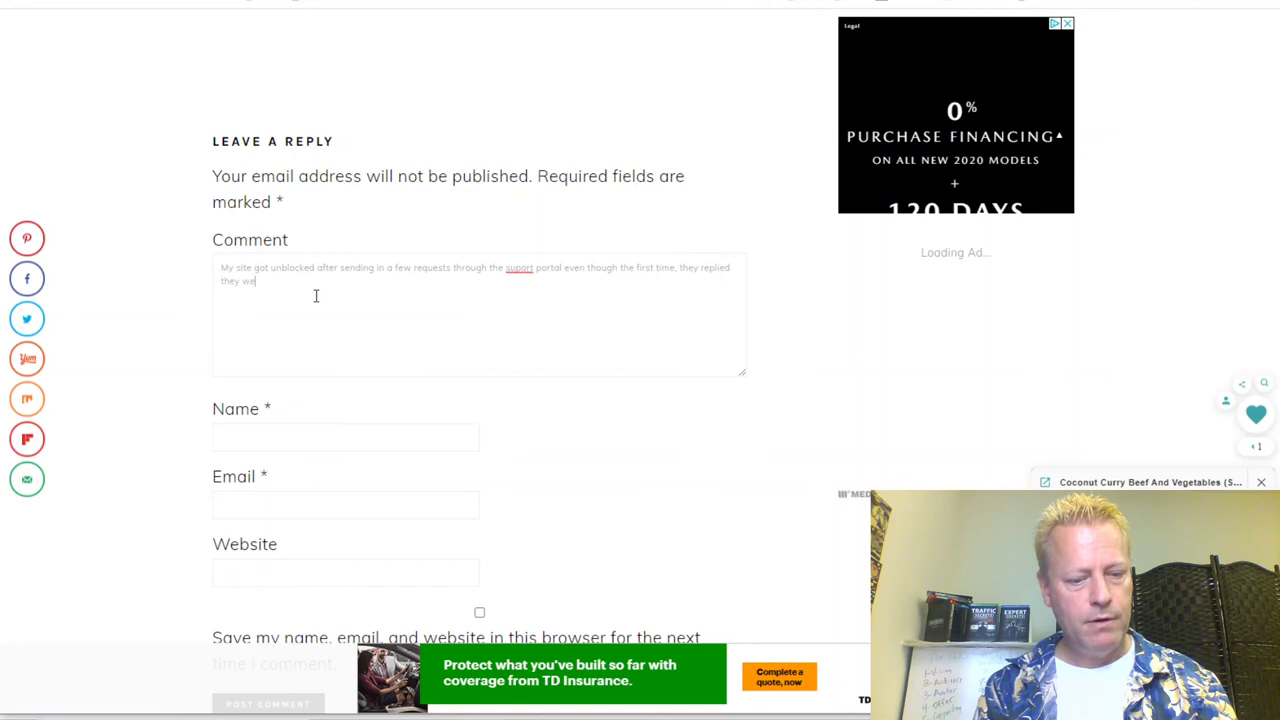
text(block my site)
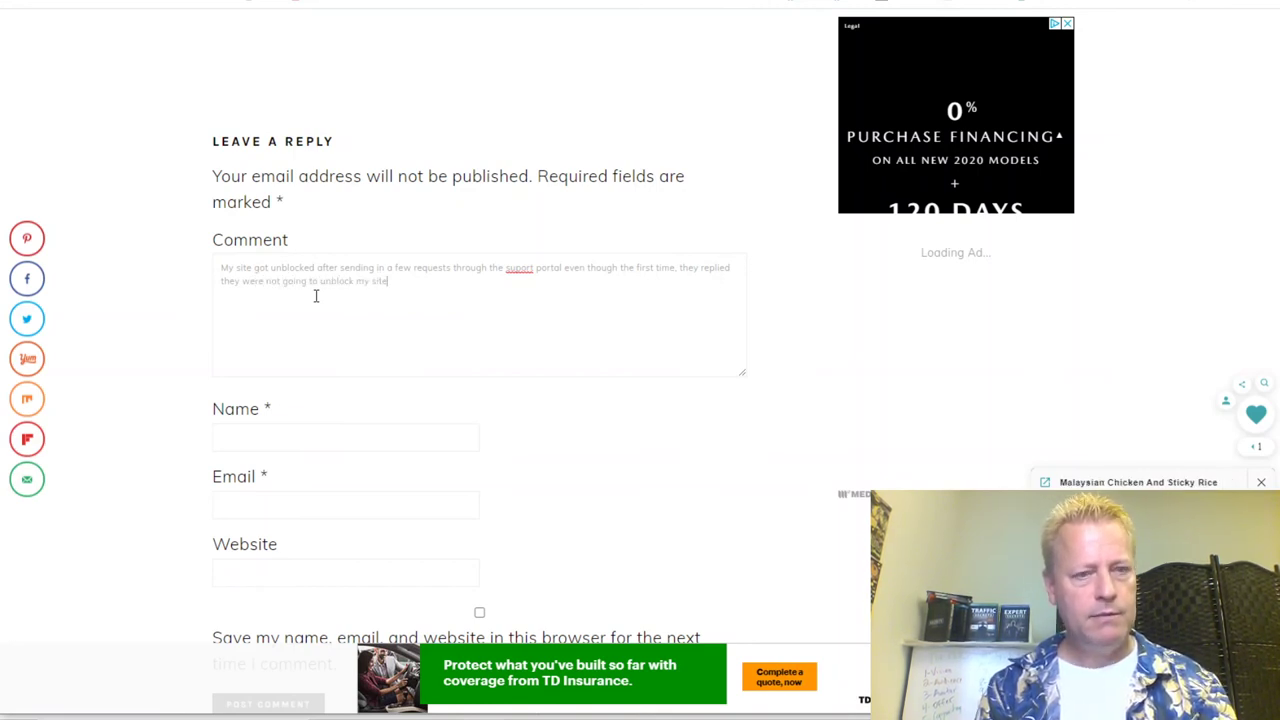
- End the comment's first sentence with a period and add a separate closing paragraph reading "So keep trying."
text(.  So keey trying)
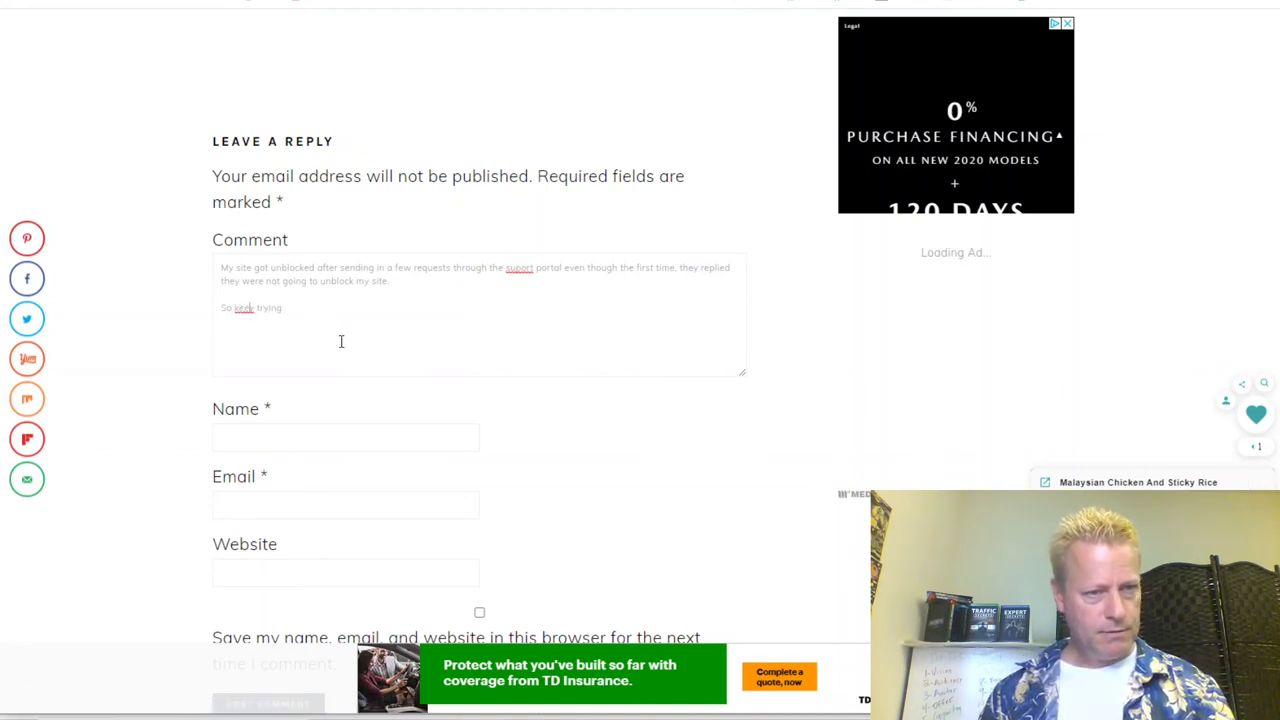
key(BackSpace)
text(p)
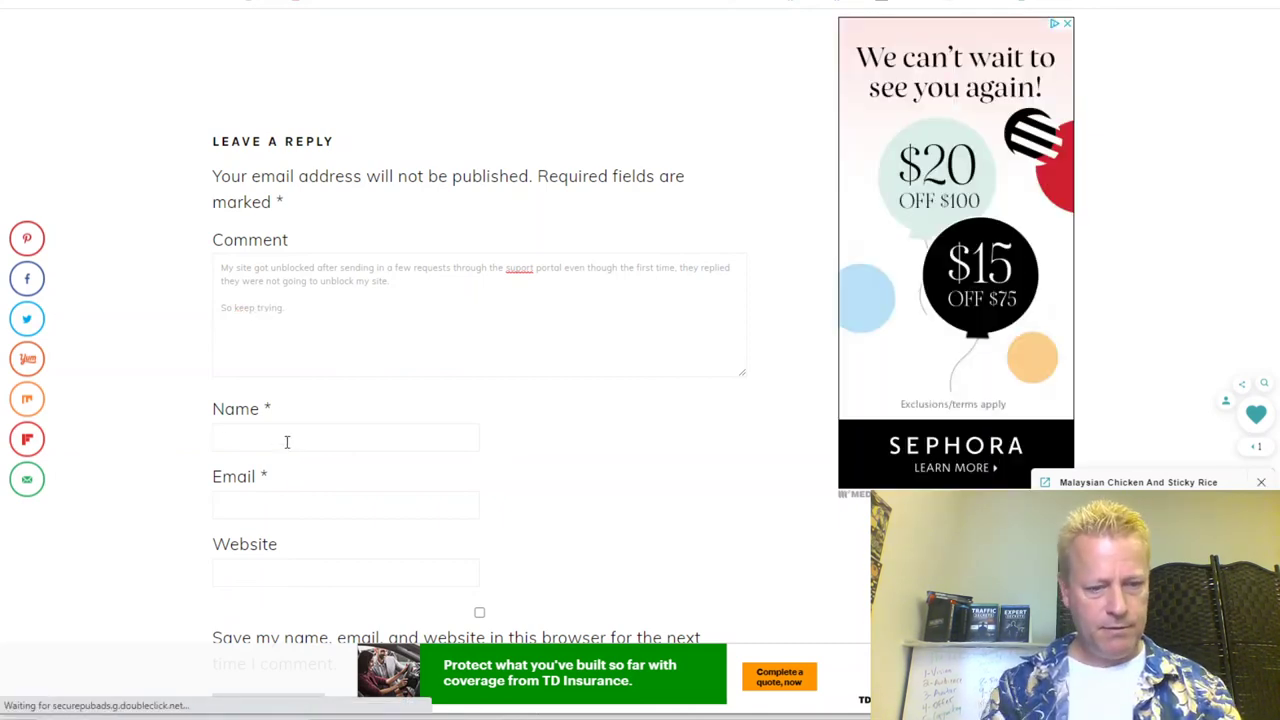
- Fill in the commenter's full name in the reply form and move on to the email field
click(286, 442)
text(Jean-Serge Gagnon)
key(Tab)
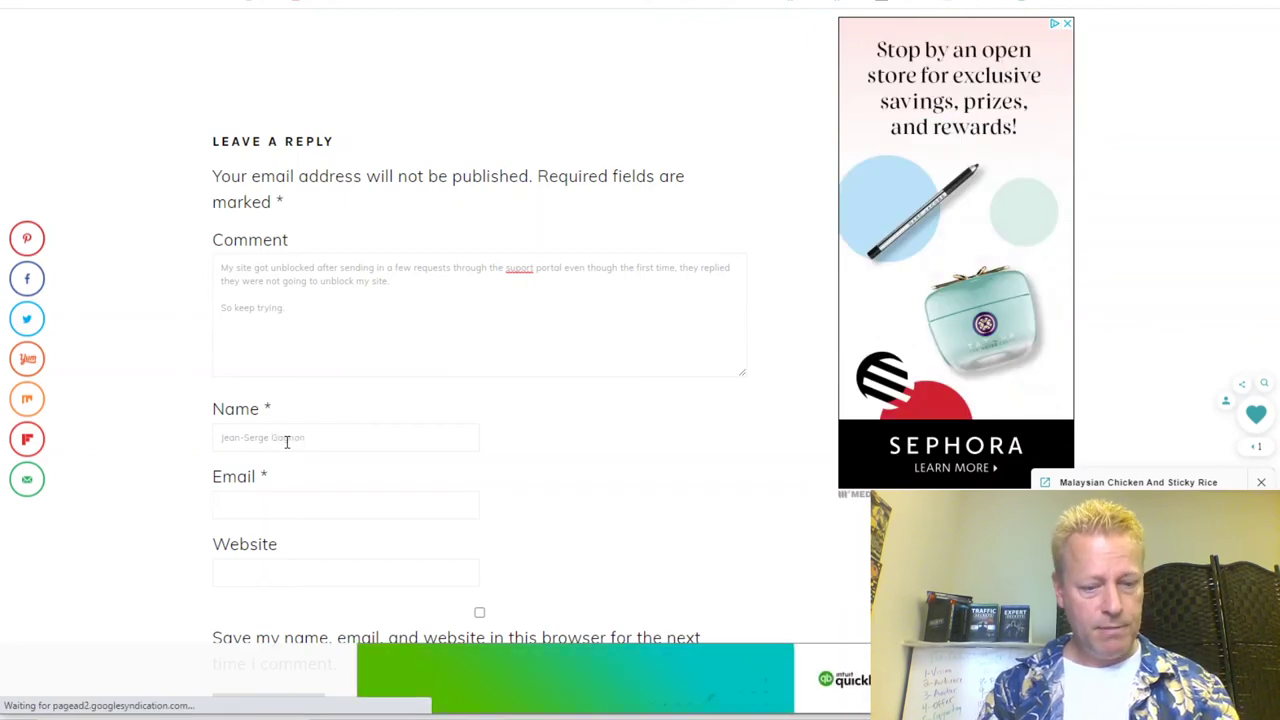